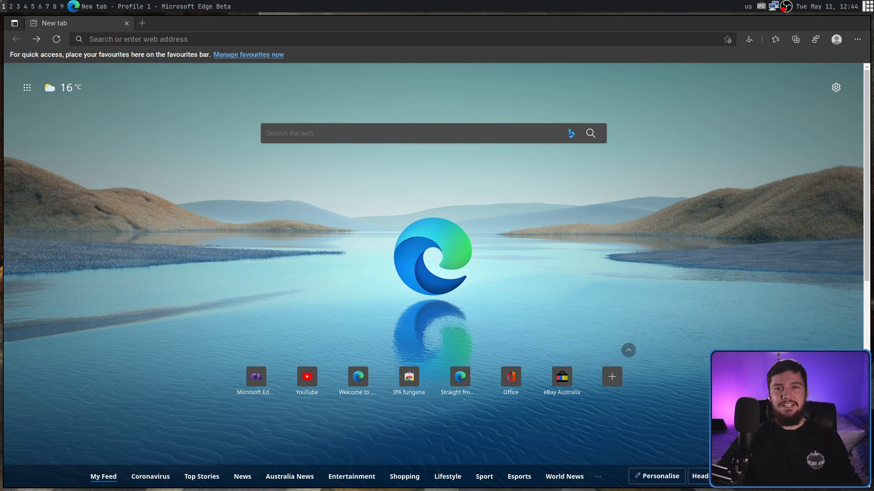
# Go to youtube.com and open the video "I Gave $20,000 To Random Homeless People".
pyautogui.click(230, 38)
pyautogui.write('youtube.com')
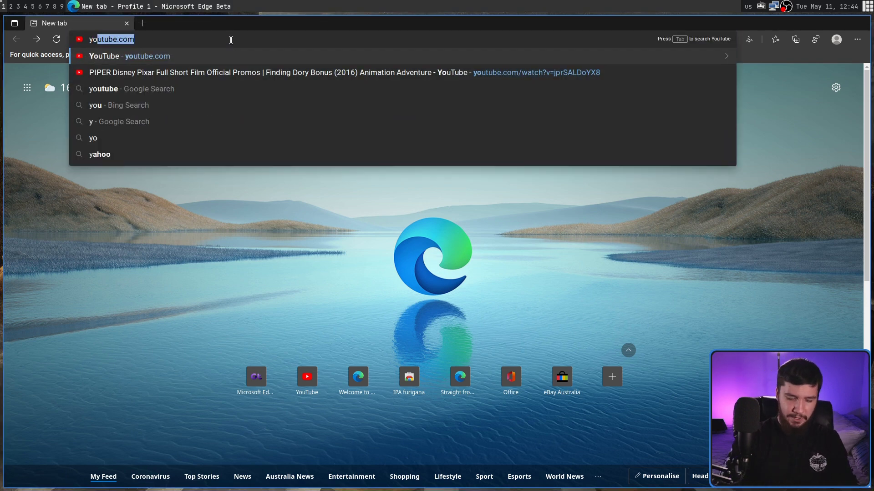
pyautogui.press('Return')
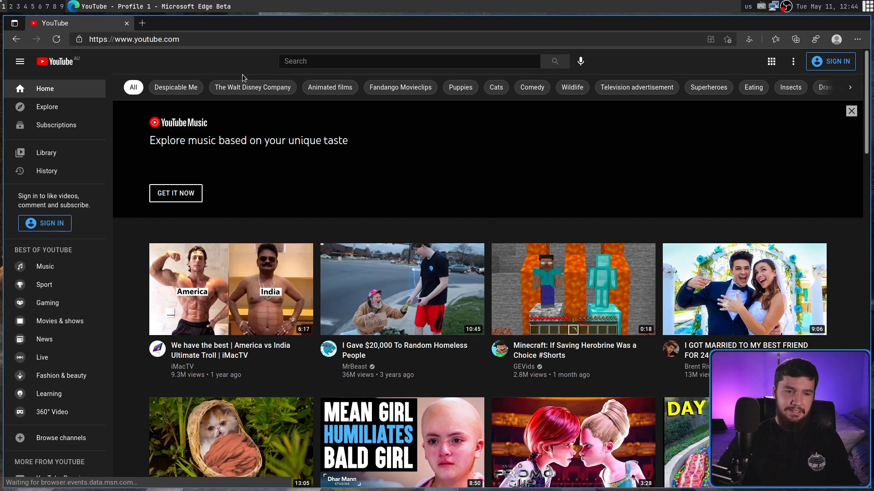
pyautogui.click(432, 282)
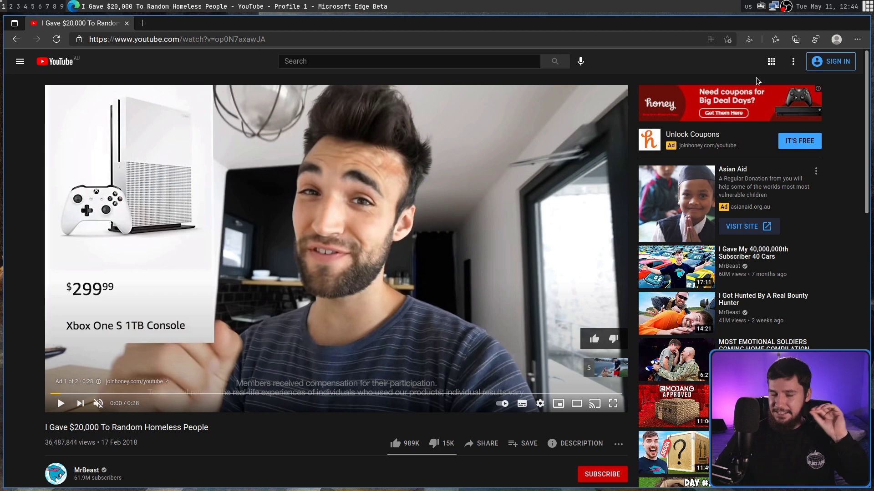
# Open the browser's privacy settings, review the list of blocked trackers, and return to the tracking prevention options.
pyautogui.click(860, 41)
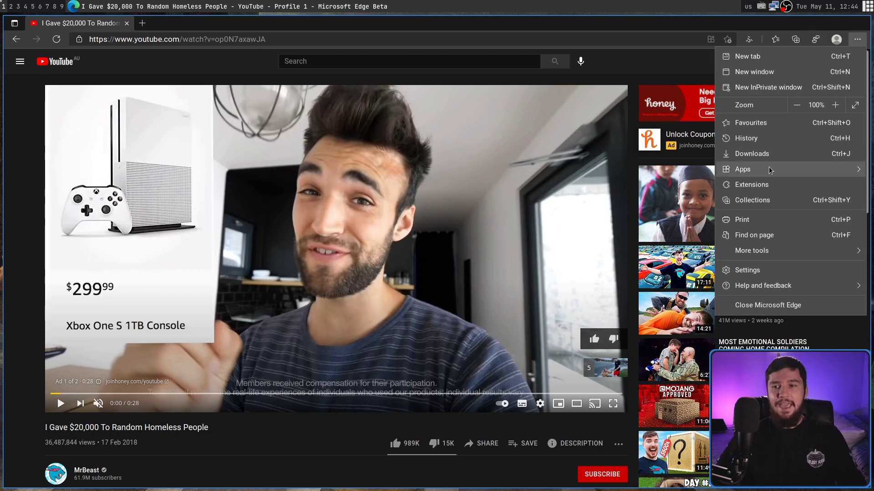
pyautogui.click(774, 270)
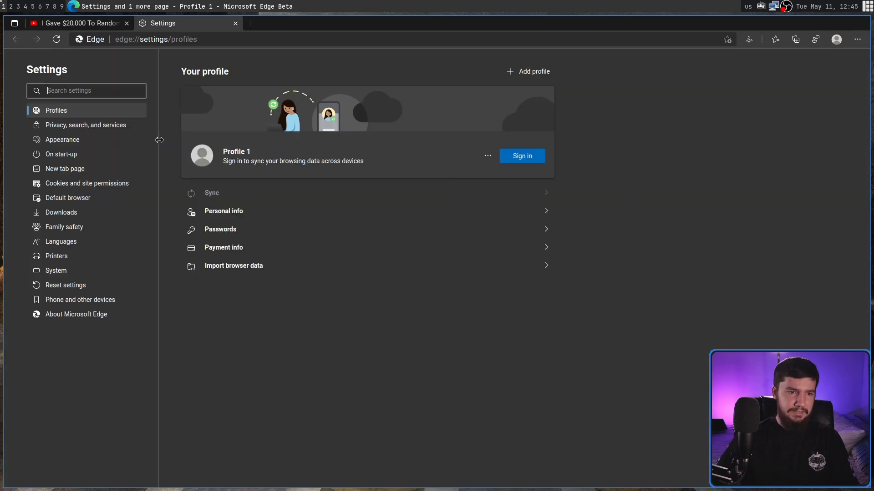
pyautogui.click(79, 127)
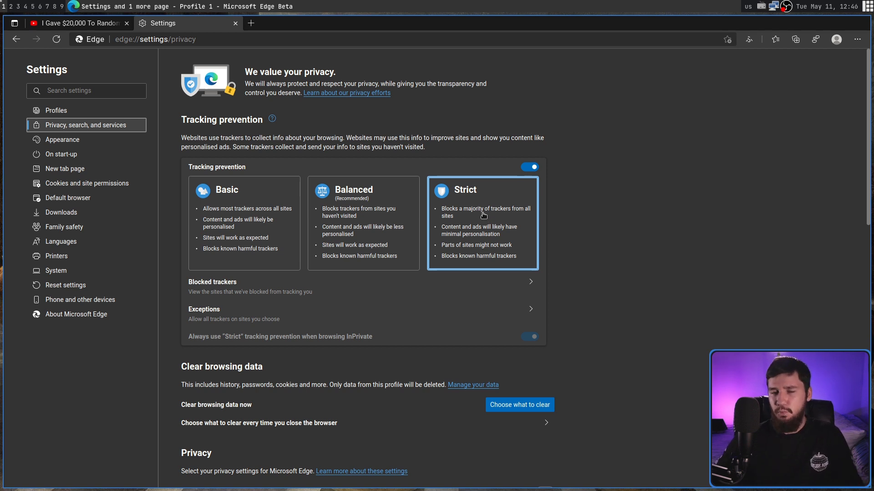
pyautogui.click(309, 289)
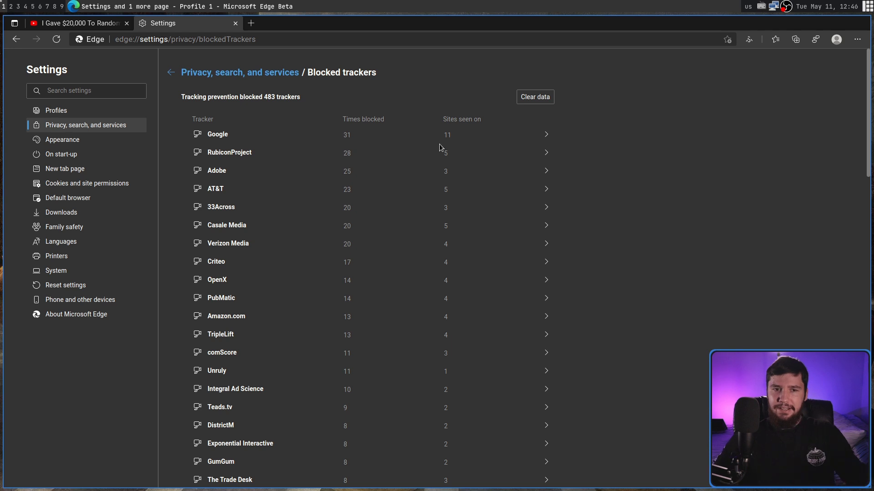
pyautogui.click(16, 39)
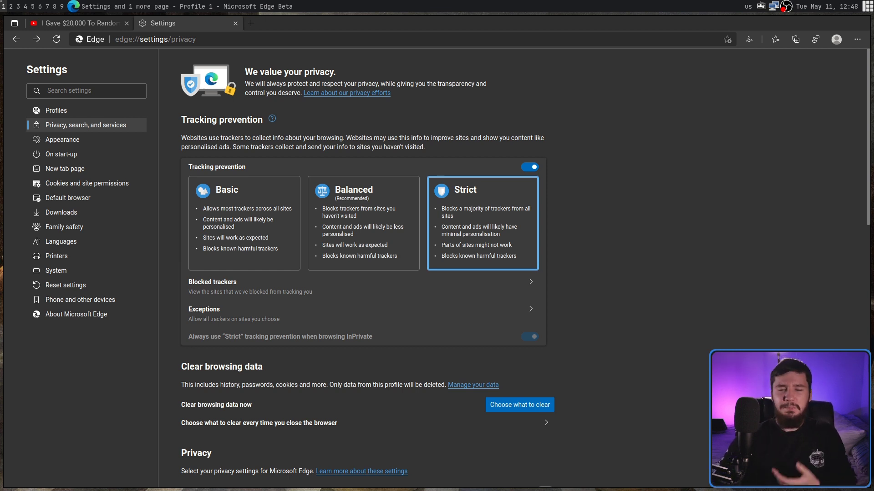
# Go to the Chrome Web Store and browse the recommended extensions on its home page.
pyautogui.click(293, 40)
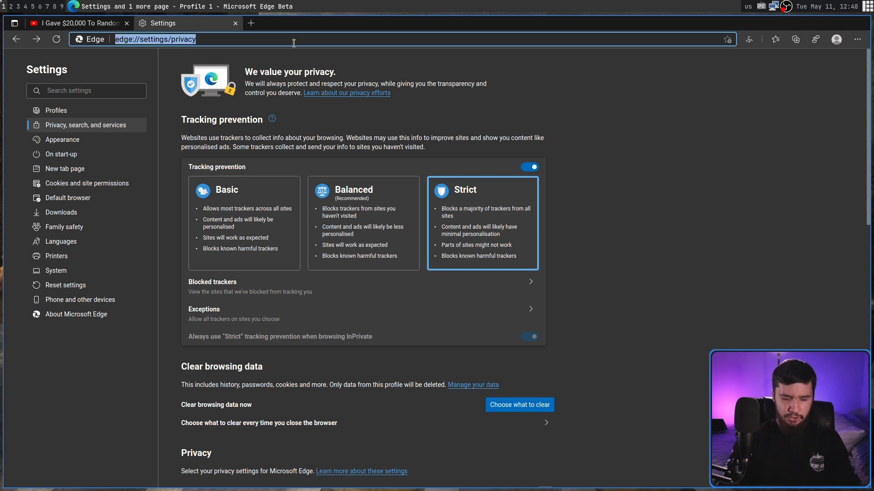
pyautogui.write('chrome web store')
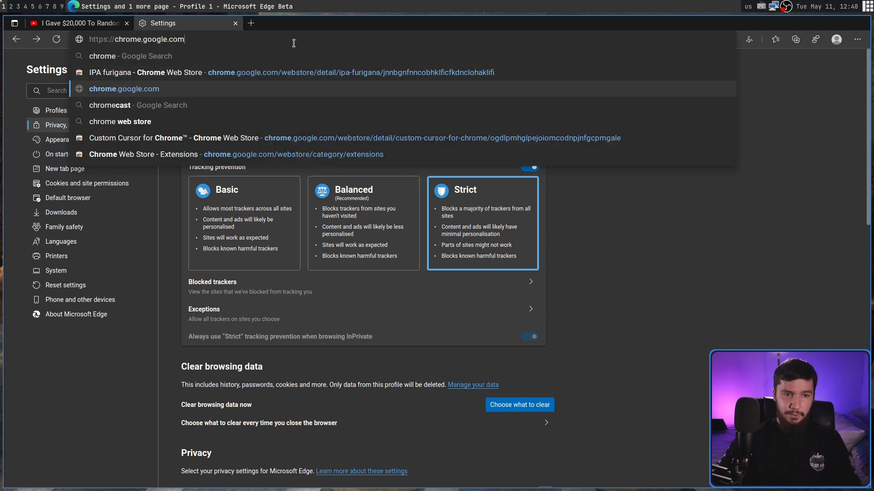
pyautogui.press('Down')
pyautogui.press('Return')
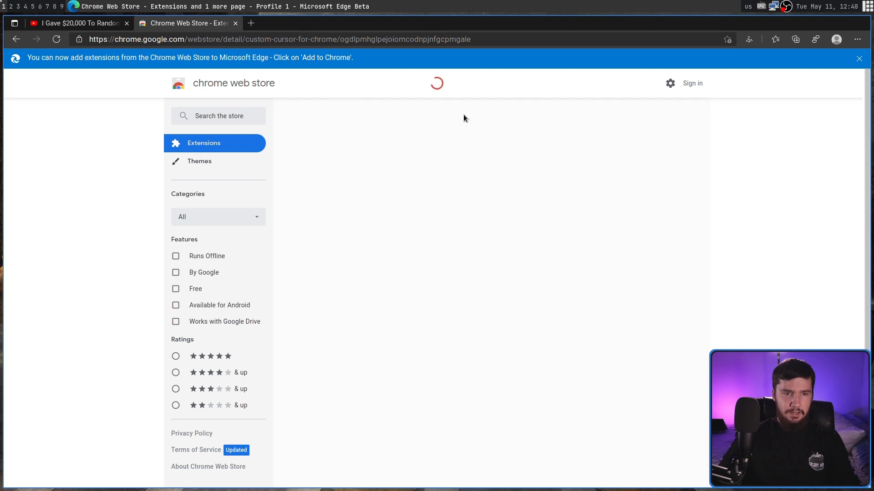
pyautogui.click(256, 88)
pyautogui.scroll(-2, 629, 264)
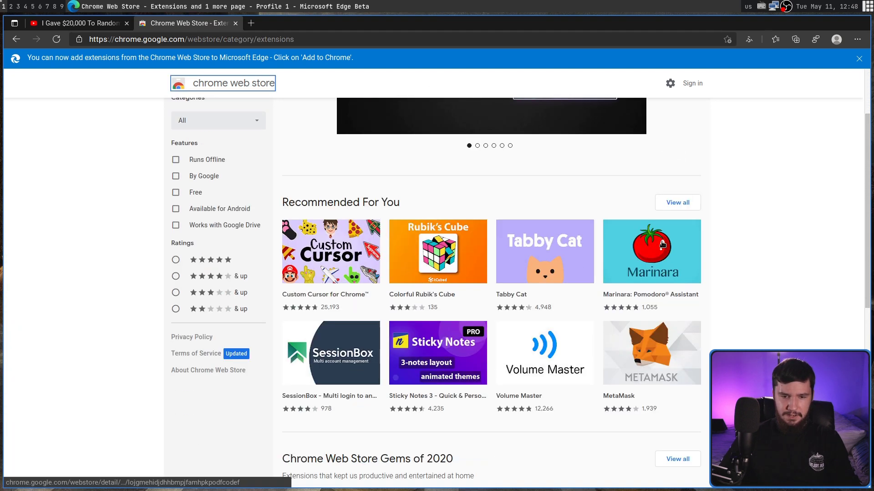
# Add the Custom Cursor for Chrome extension from the recommended list and dismiss the sync offer.
pyautogui.click(332, 257)
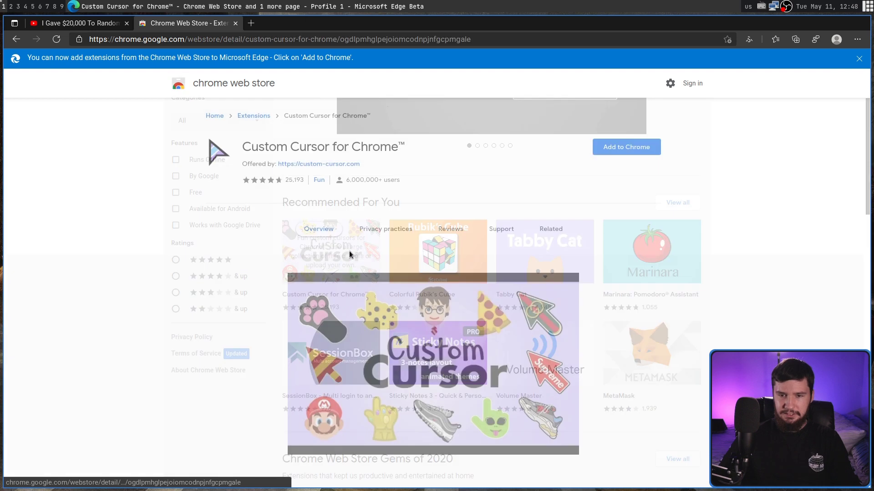
pyautogui.scroll(-2, 455, 255)
pyautogui.scroll(2, 458, 253)
pyautogui.click(639, 146)
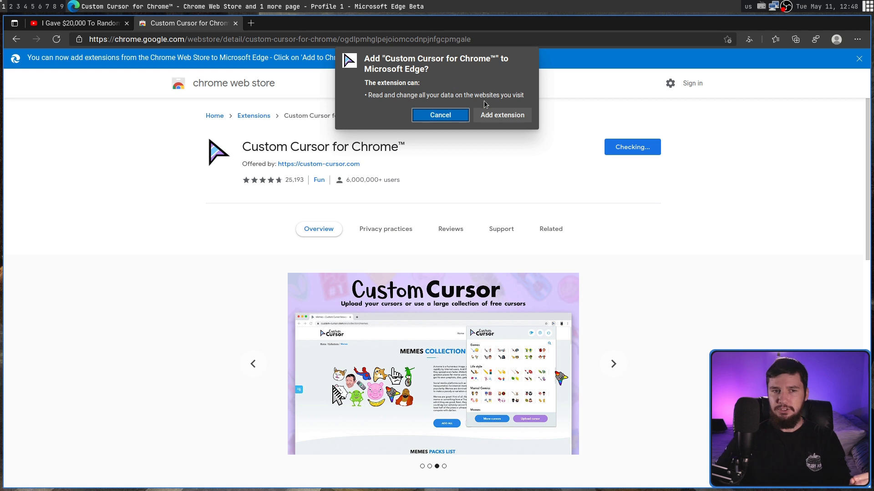
pyautogui.click(507, 113)
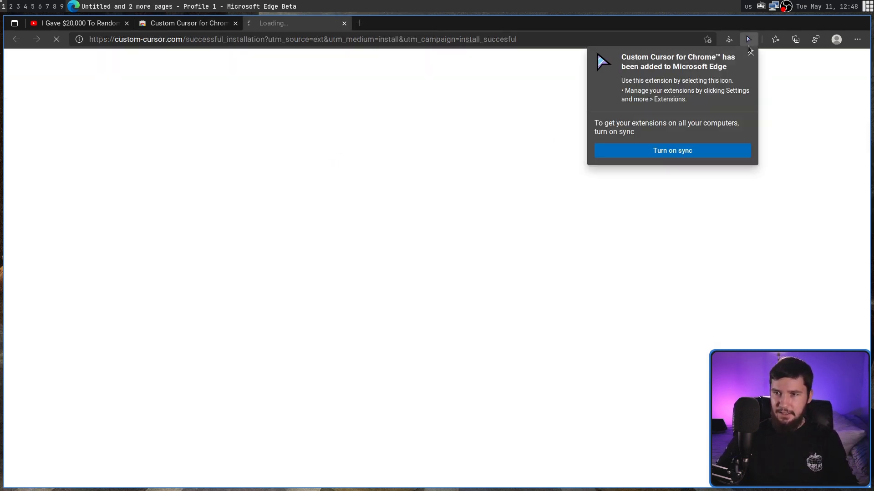
pyautogui.click(751, 53)
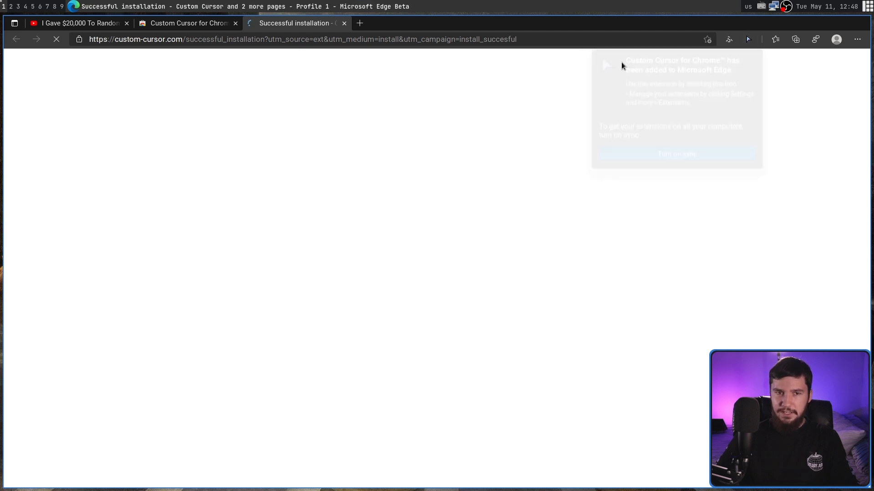
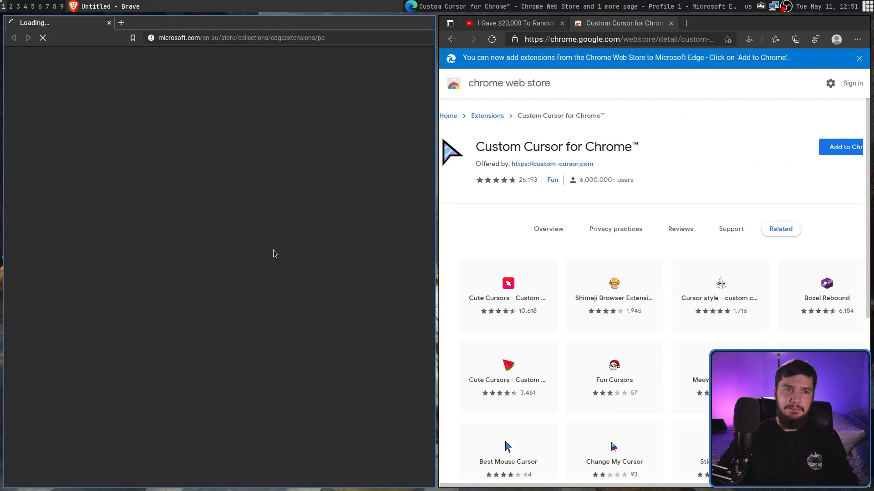
# In Brave, examine the Microsoft Store's collection of Edge extensions full screen, including its result count and second page.
pyautogui.press('super+f')
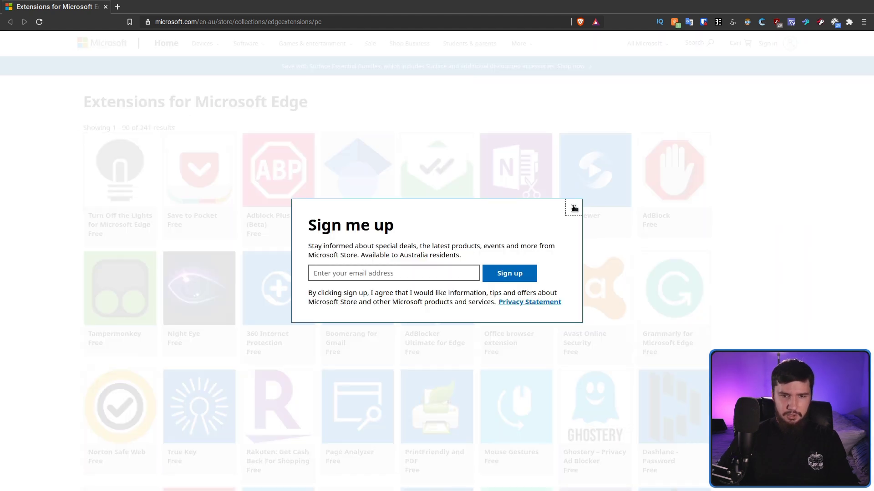
pyautogui.click(574, 207)
pyautogui.moveTo(140, 128)
pyautogui.mouseDown()
pyautogui.moveTo(160, 128)
pyautogui.moveTo(153, 128)
pyautogui.mouseUp()
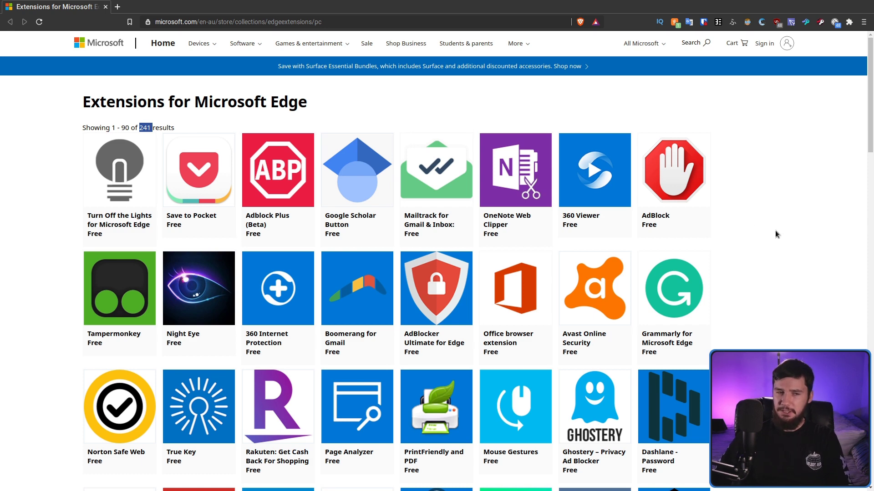
pyautogui.scroll(-2, 774, 229)
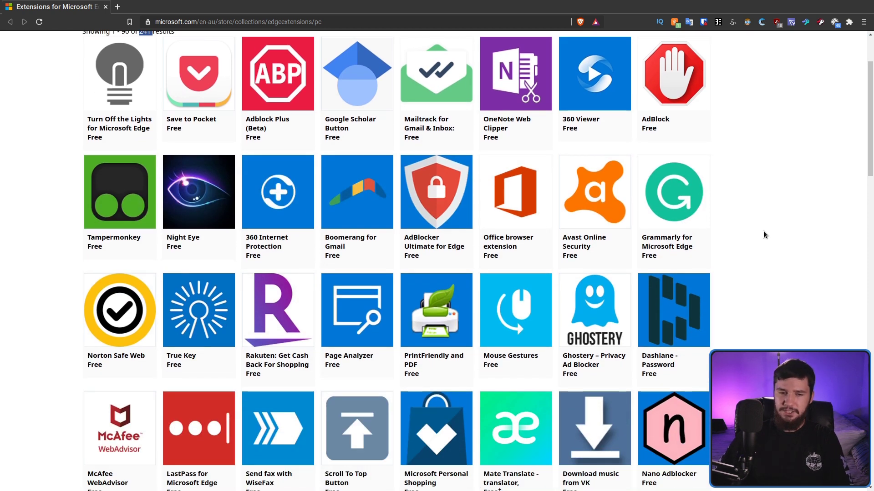
pyautogui.scroll(-6, 763, 233)
pyautogui.scroll(-9, 854, 268)
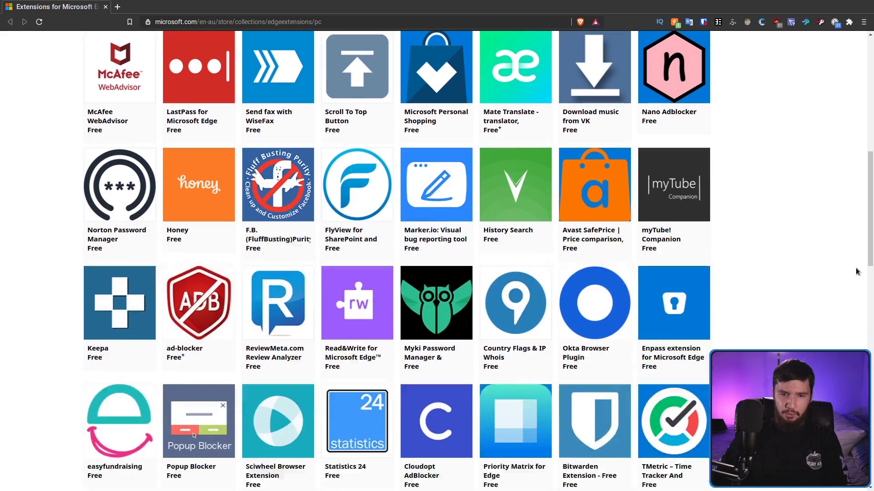
pyautogui.scroll(-7, 869, 279)
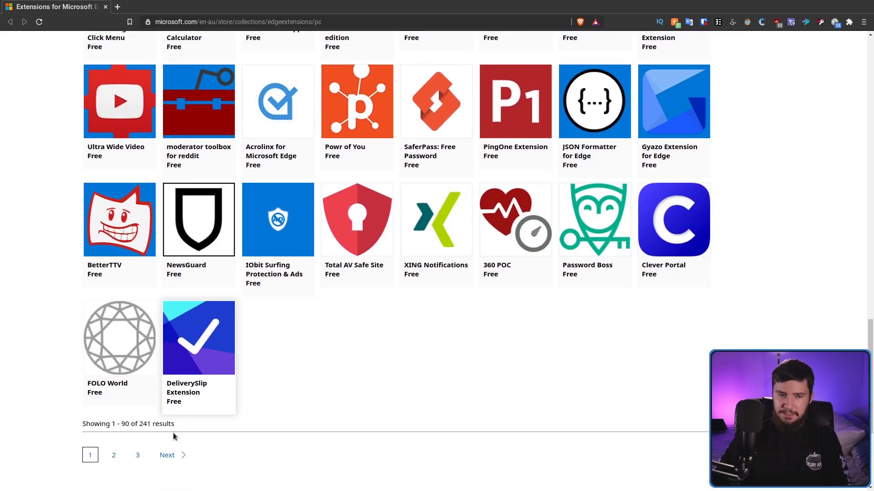
pyautogui.click(115, 456)
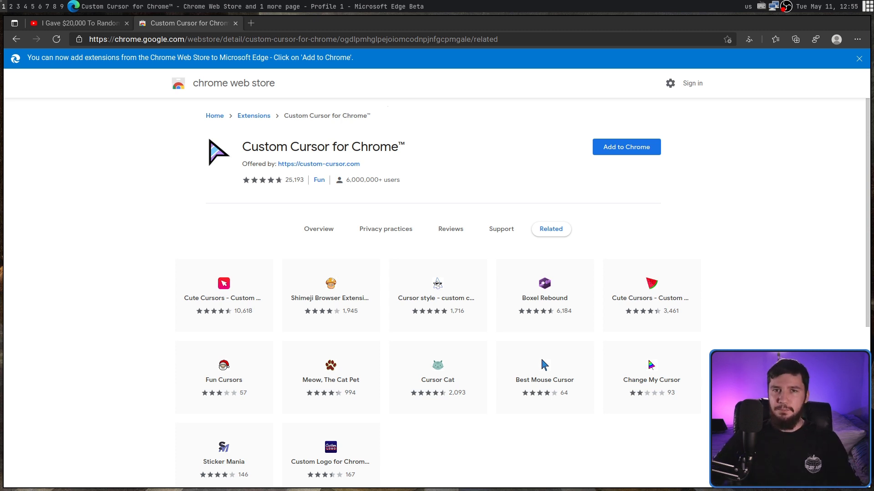
# View the sign-in and sync options for the browser profile.
pyautogui.click(838, 40)
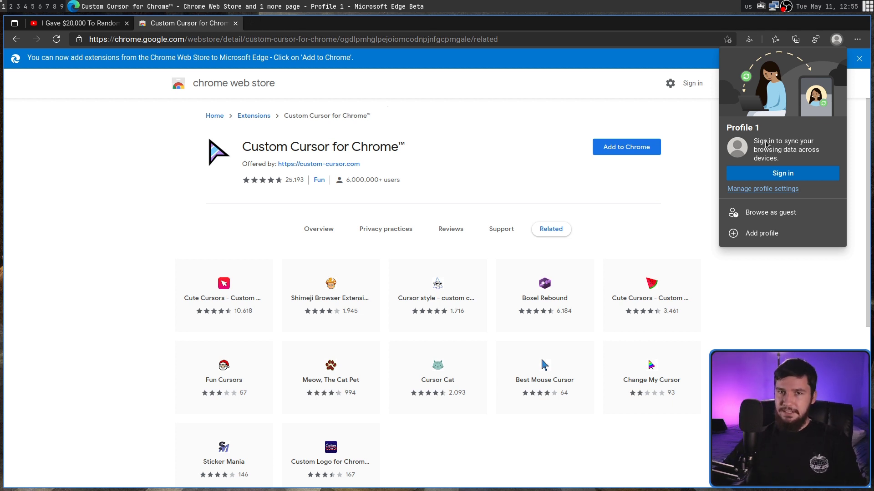
pyautogui.press('Escape')
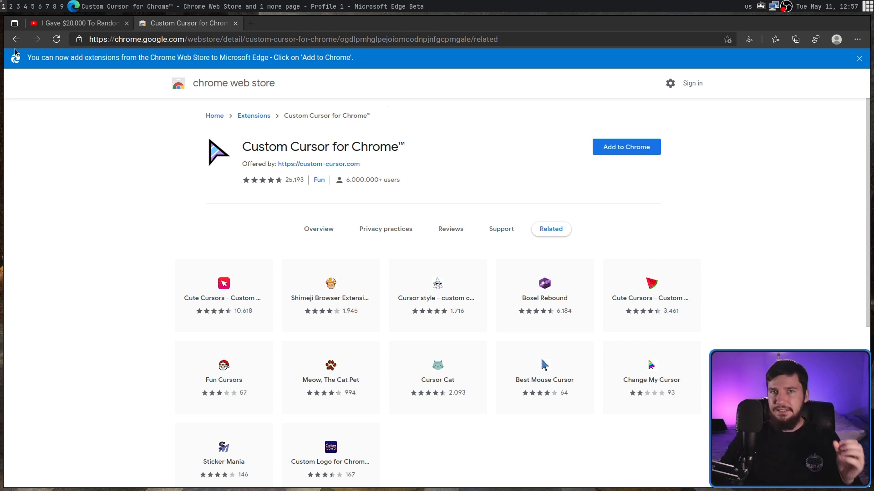
# Install the YouTube site as an app from its home page.
pyautogui.click(68, 25)
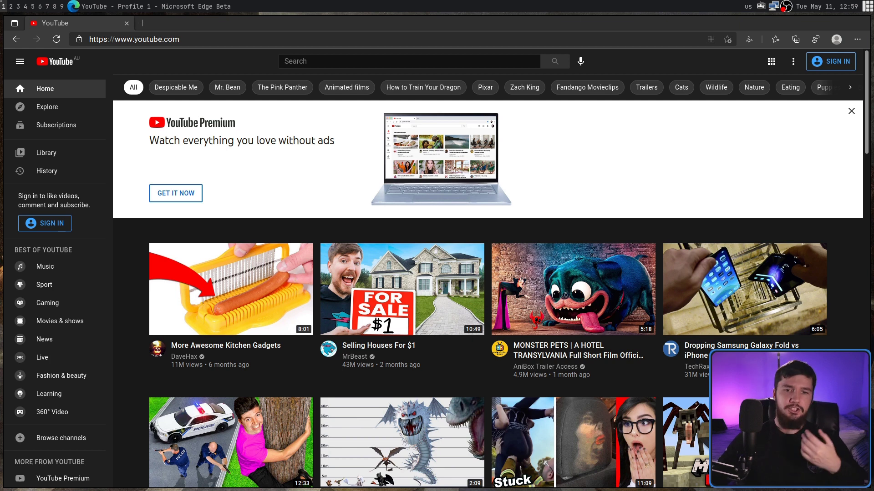
pyautogui.click(712, 44)
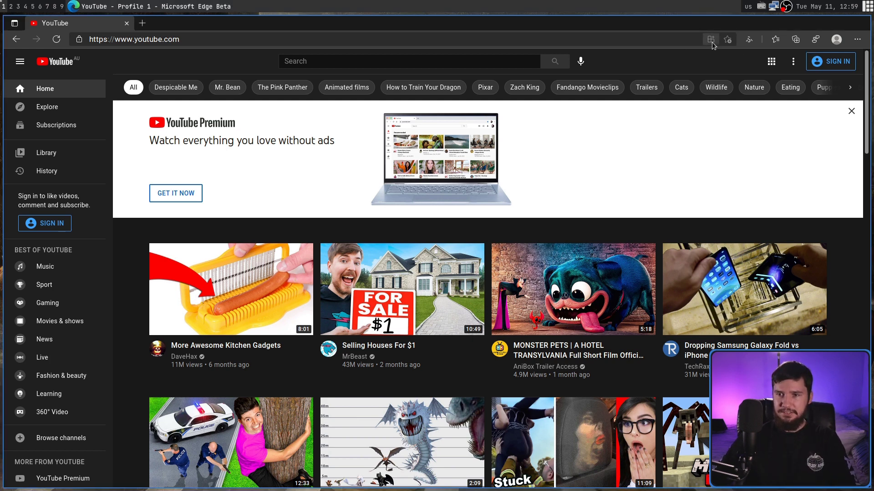
pyautogui.click(712, 43)
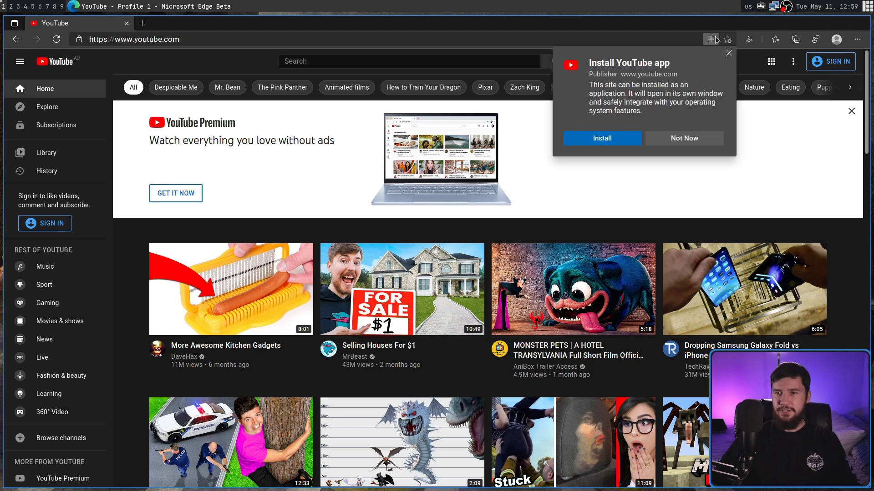
pyautogui.click(610, 138)
# Open the Chrome Web Store's home page in the Edge window and make that window full screen.
pyautogui.click(574, 39)
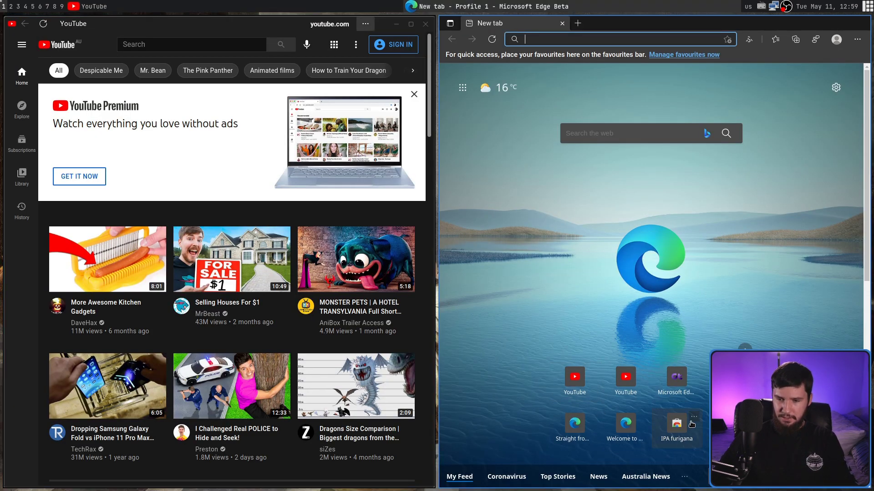
pyautogui.hotkey('ctrl', 'v')
pyautogui.press('Return')
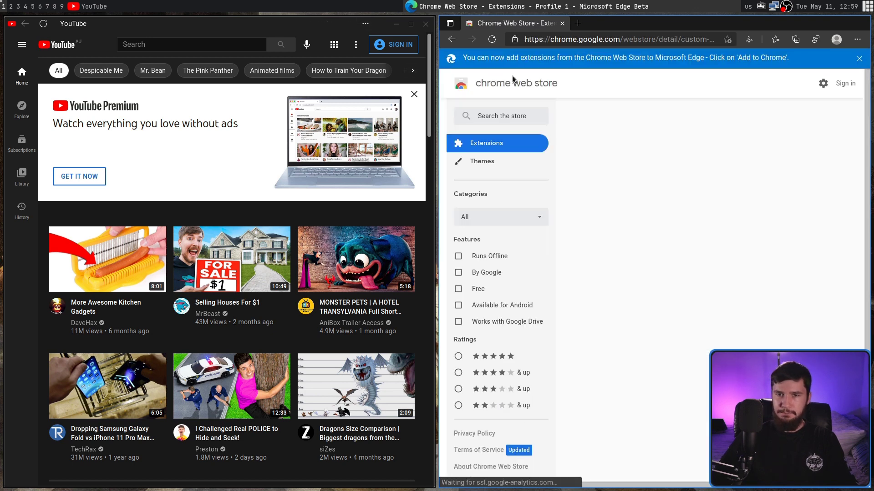
pyautogui.click(723, 41)
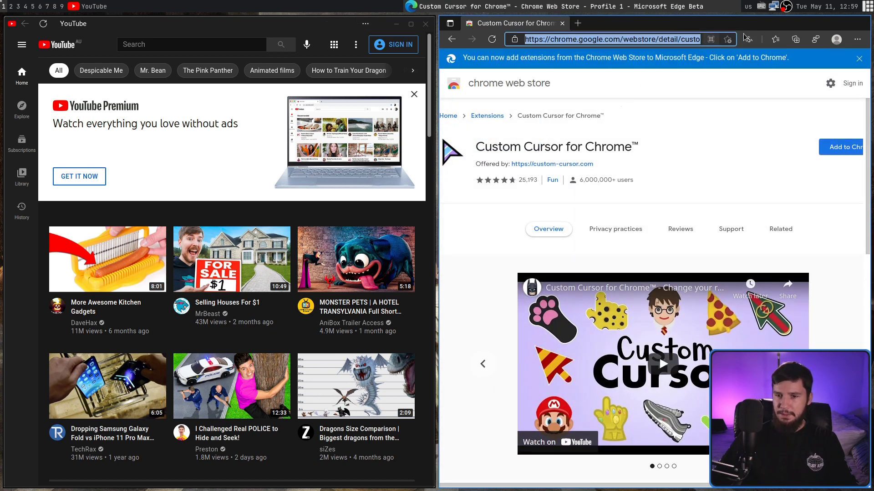
pyautogui.click(506, 82)
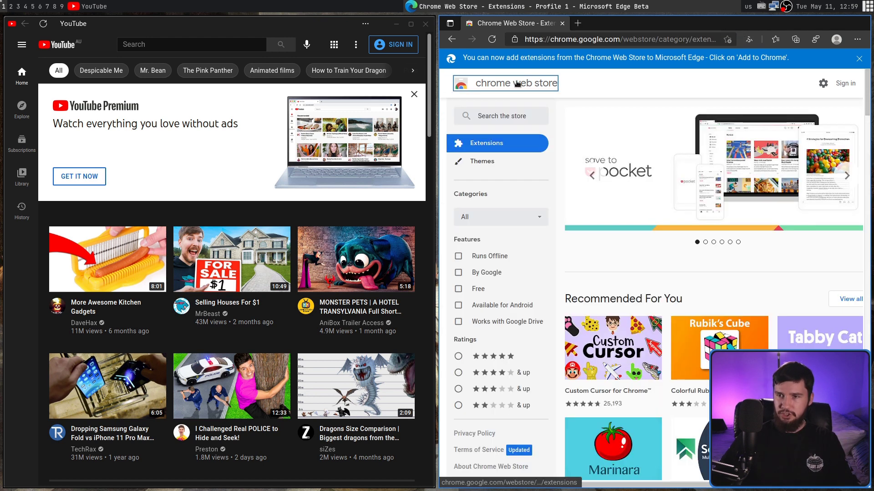
pyautogui.press('super+f')
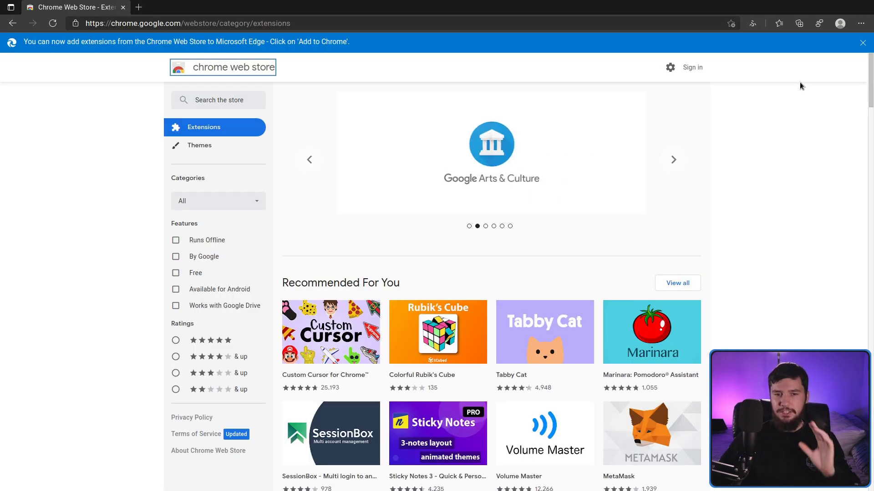
# Install the Chrome Web Store site as an app, shortening its name to "Chrome Web Store".
pyautogui.click(861, 23)
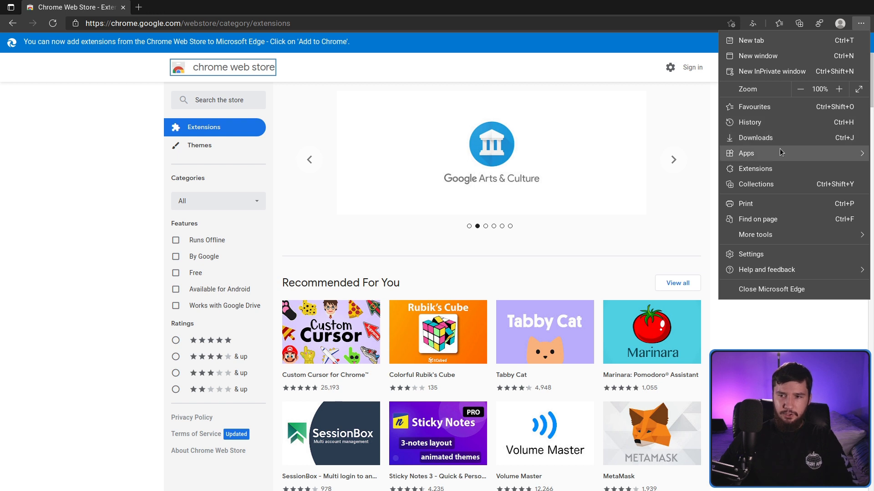
pyautogui.moveTo(783, 153)
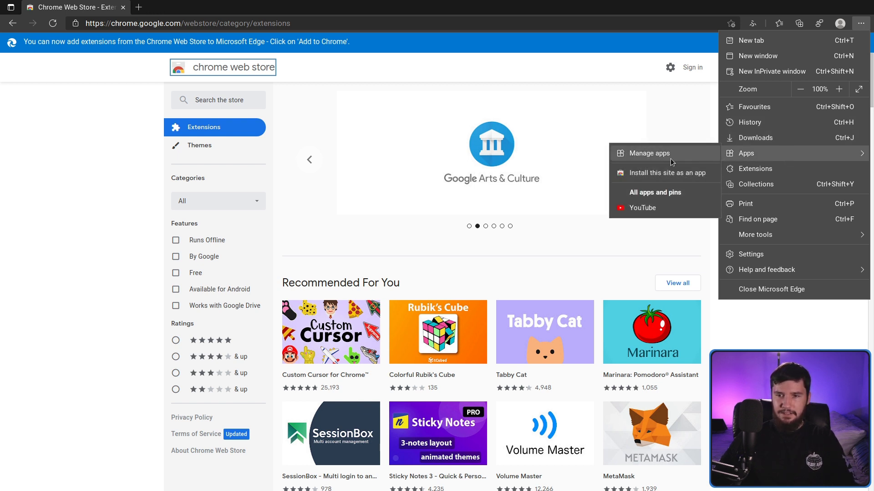
pyautogui.click(681, 173)
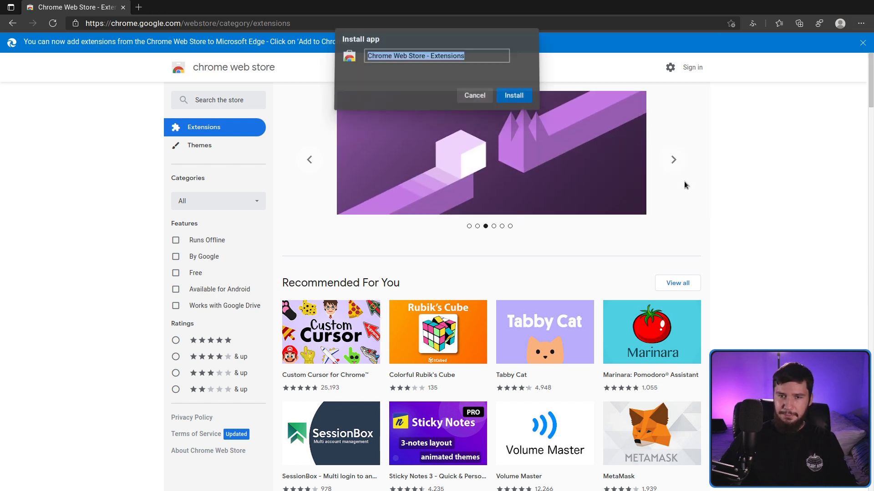
pyautogui.moveTo(483, 58); pyautogui.dragTo(424, 60)
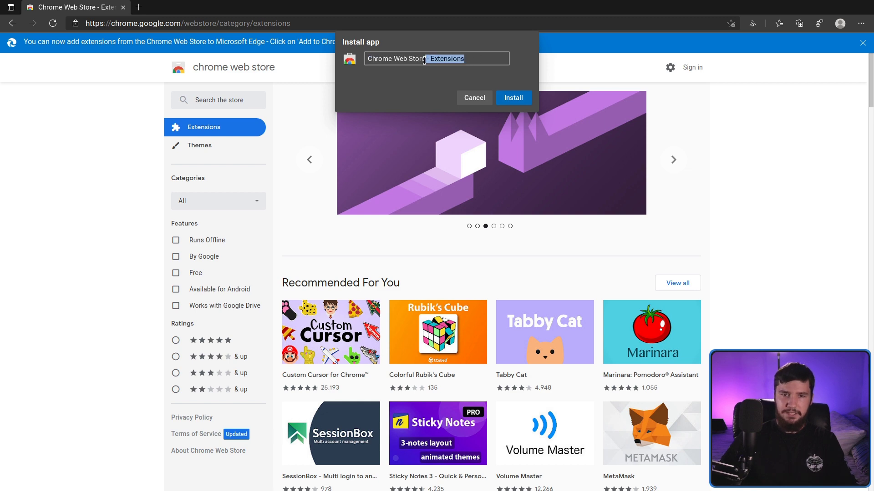
pyautogui.press('BackSpace')
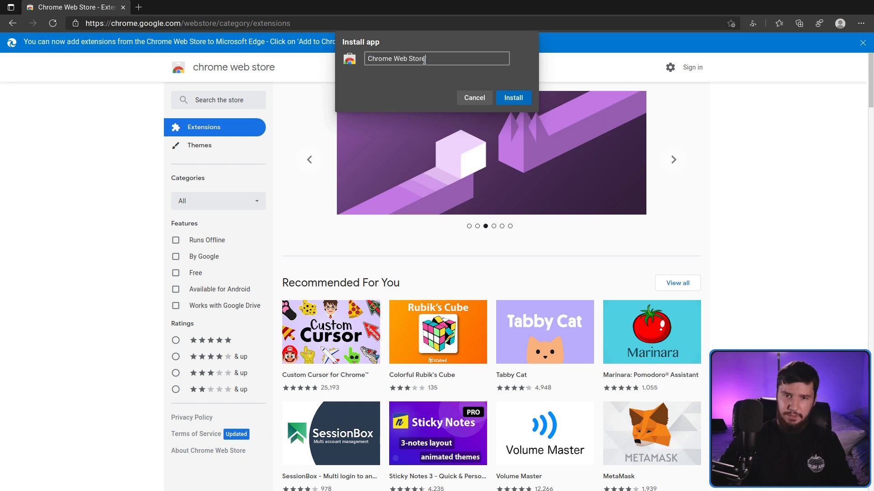
pyautogui.click(514, 98)
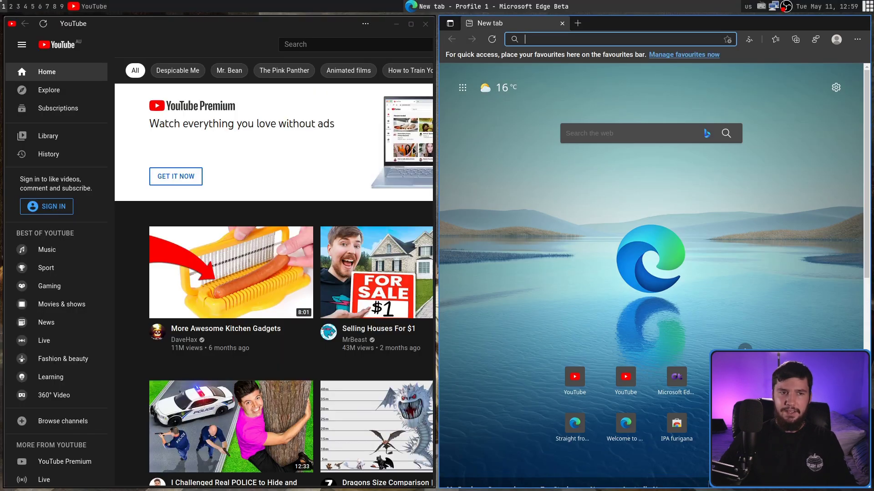
# Close the YouTube app window, relaunch it from the browser's installed apps to view it full screen, and close it again.
pyautogui.press('super+shift+c')
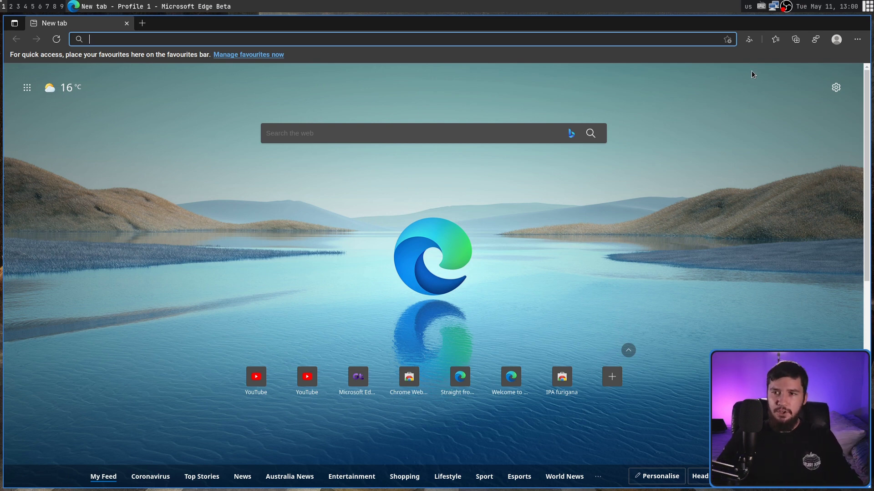
pyautogui.click(857, 39)
pyautogui.moveTo(760, 168)
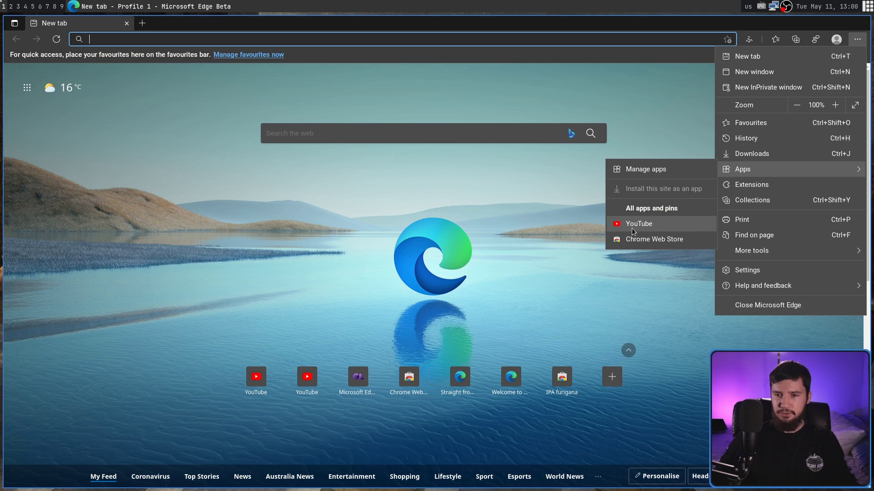
pyautogui.click(652, 228)
pyautogui.press('super+f')
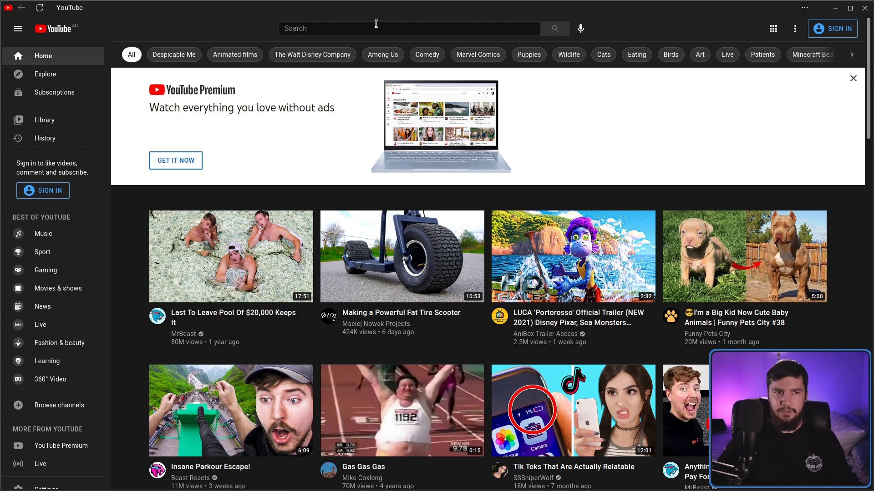
pyautogui.press('super+f')
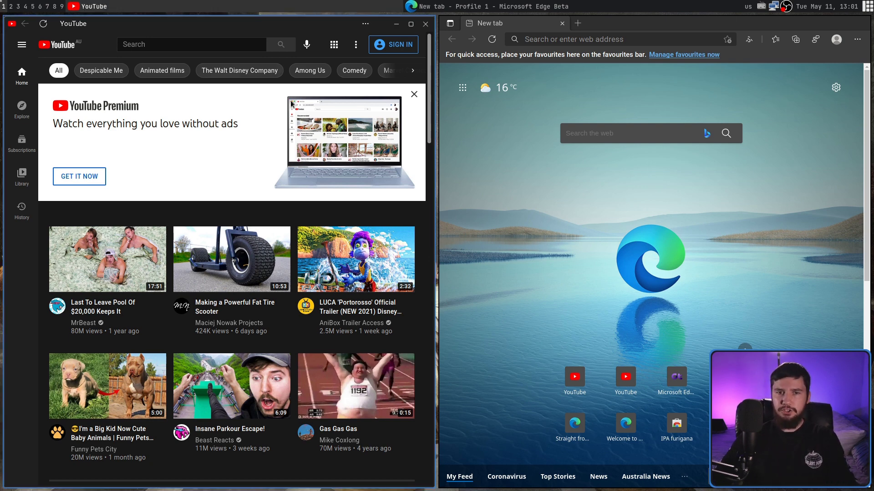
pyautogui.press('super+shift+q')
# Load youtube.com in the browser, switch the page into the installed YouTube app, and close the app window.
pyautogui.write('youtube.com')
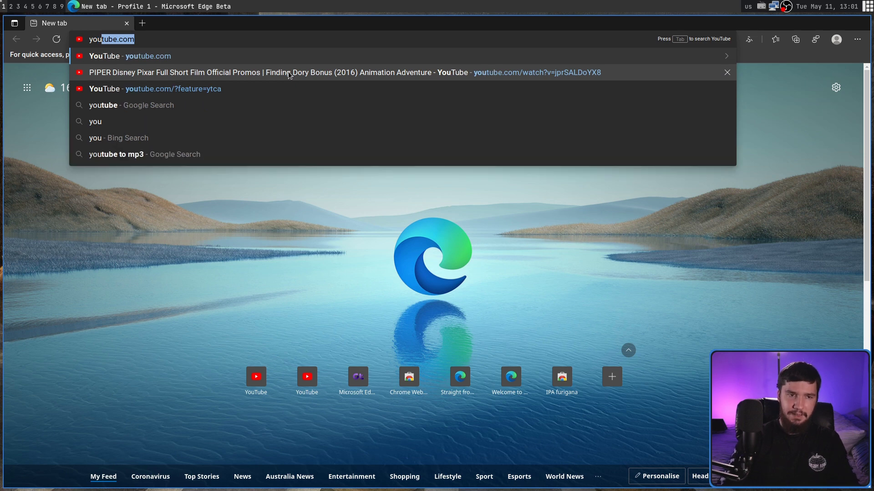
pyautogui.press('Return')
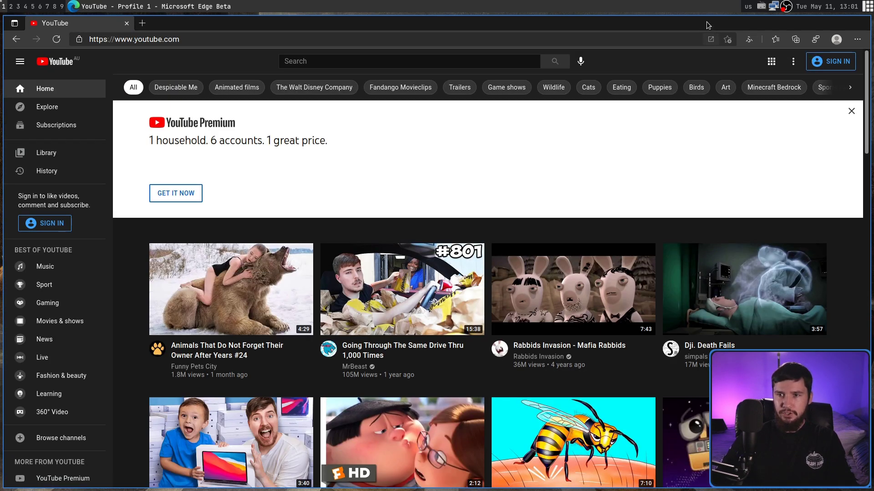
pyautogui.click(710, 39)
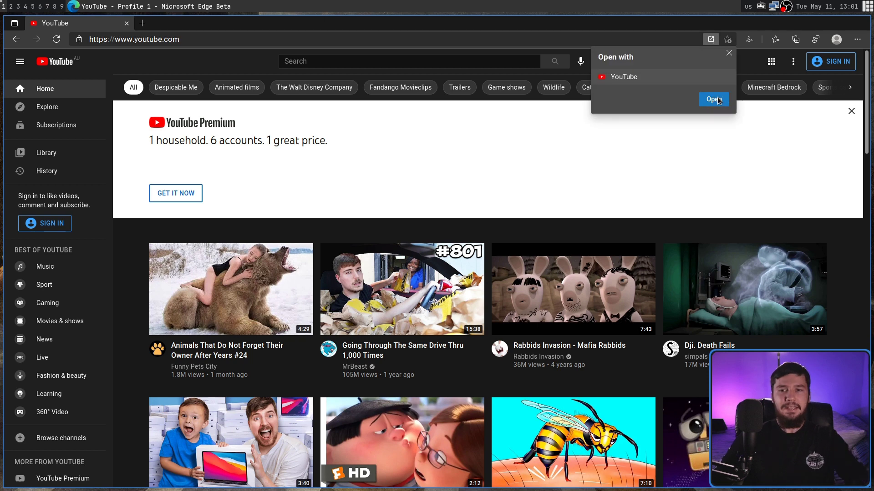
pyautogui.click(726, 98)
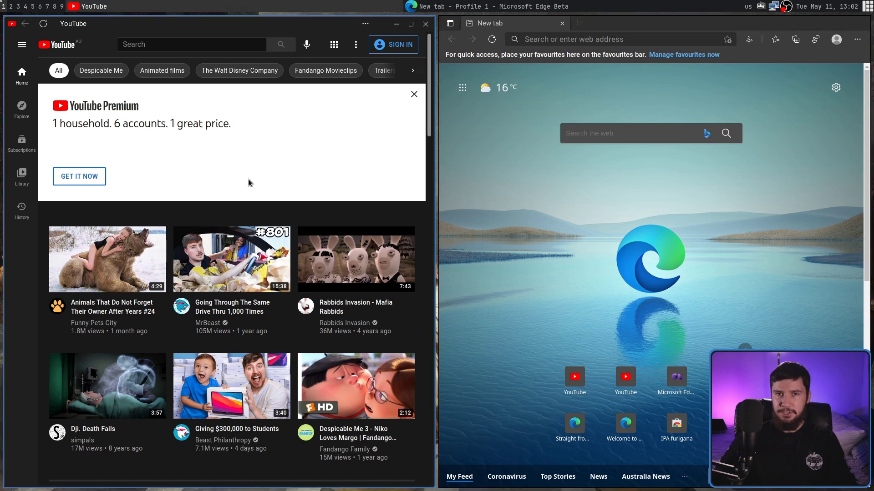
pyautogui.hotkey('ctrl', 'w')
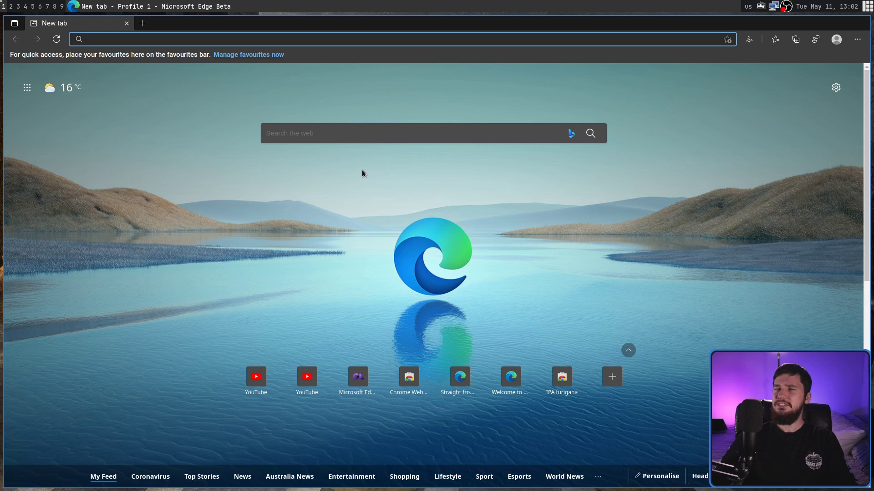
# Delete the existing collection named "New collection" from Collections.
pyautogui.click(794, 42)
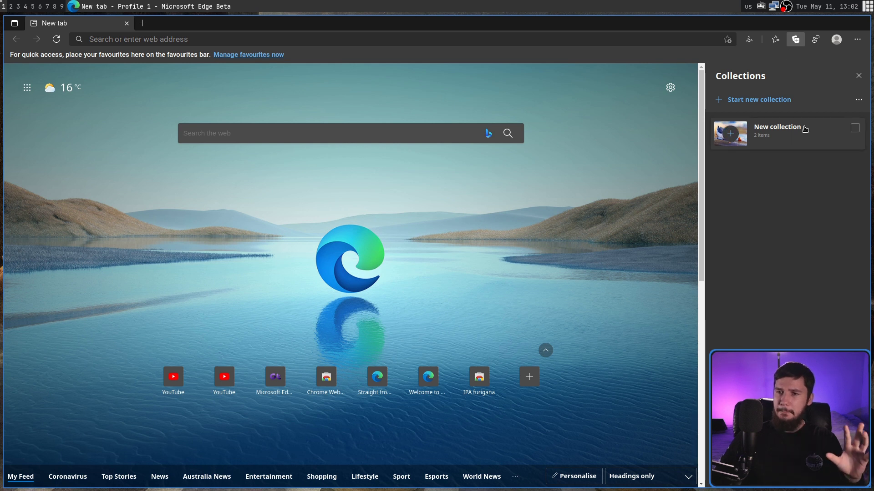
pyautogui.click(854, 128)
pyautogui.click(855, 97)
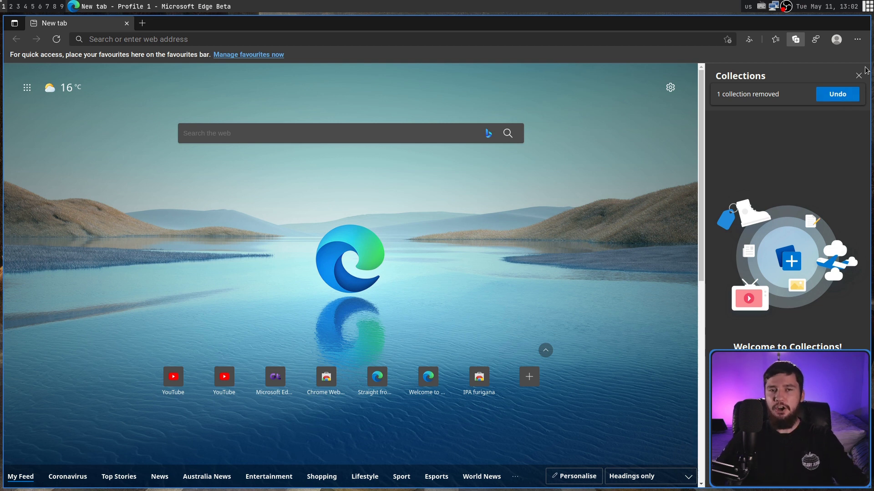
# Load youtube.com beside the open Collections pane and start a new collection named "Videos".
pyautogui.click(217, 38)
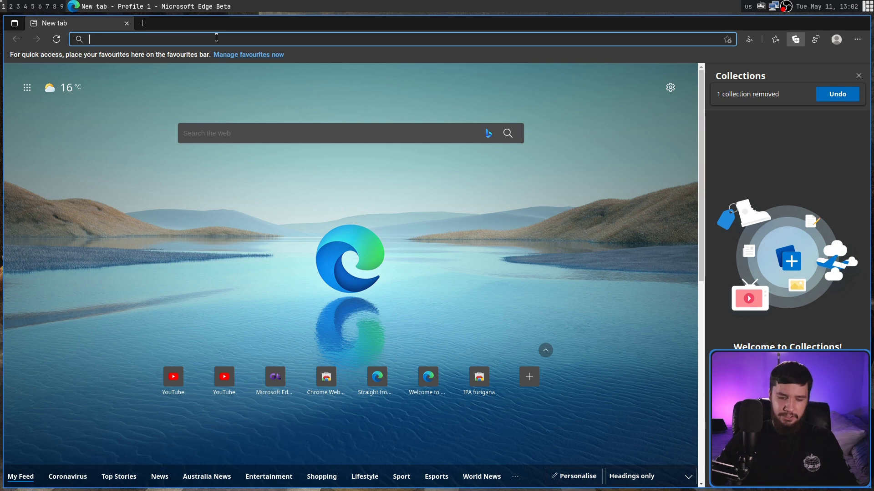
pyautogui.write('youtube.com')
pyautogui.press('Return')
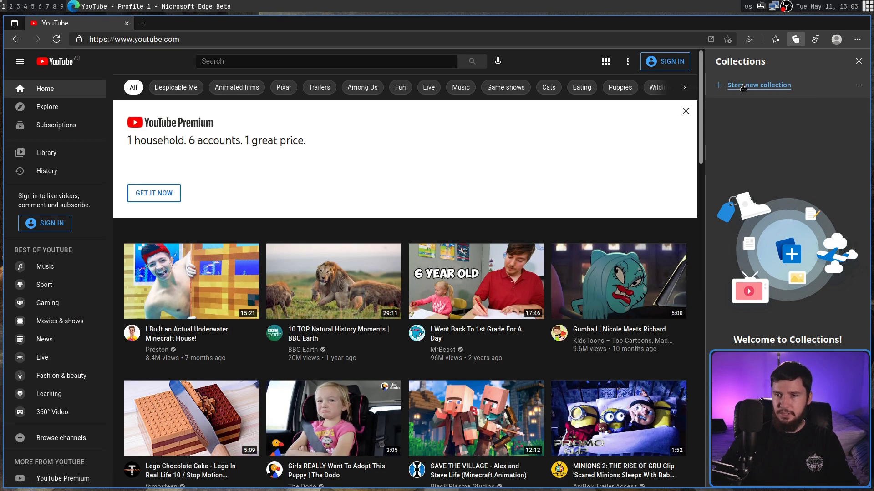
pyautogui.click(742, 86)
pyautogui.write('Videos')
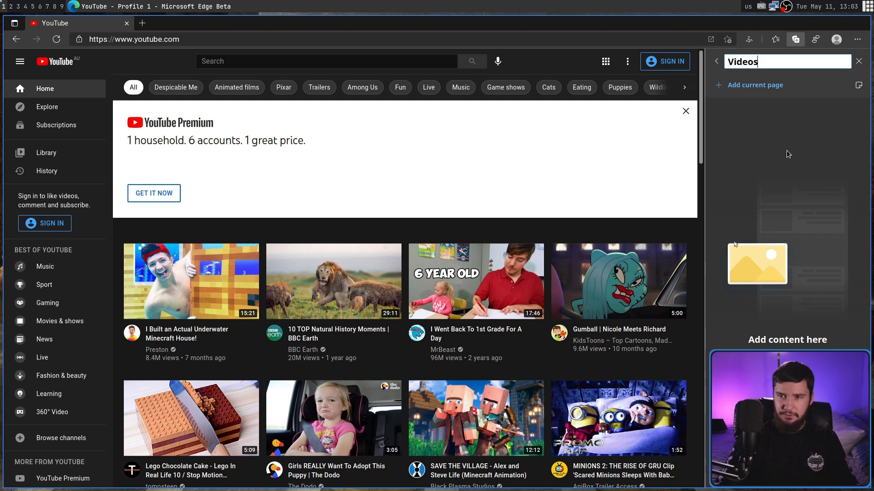
pyautogui.press('Return')
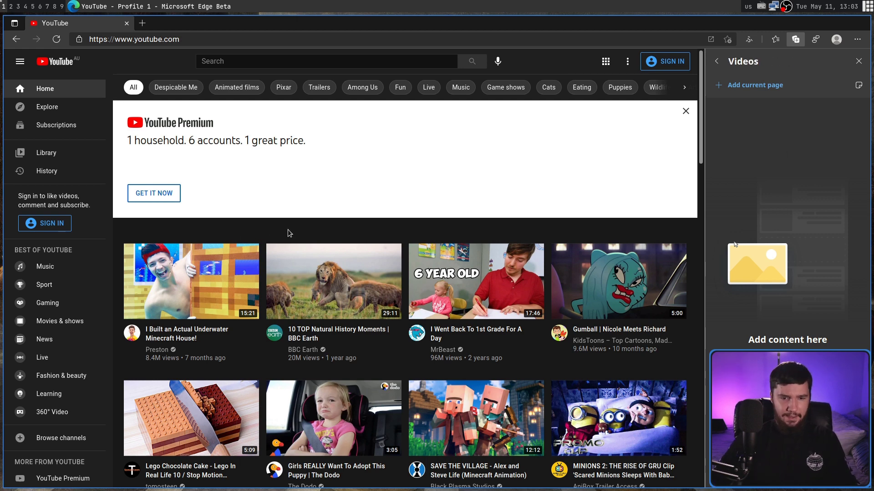
# Open the Lego Chocolate Cake video, add its page to the Videos collection, and return to the list of collections.
pyautogui.scroll(-3, 250, 236)
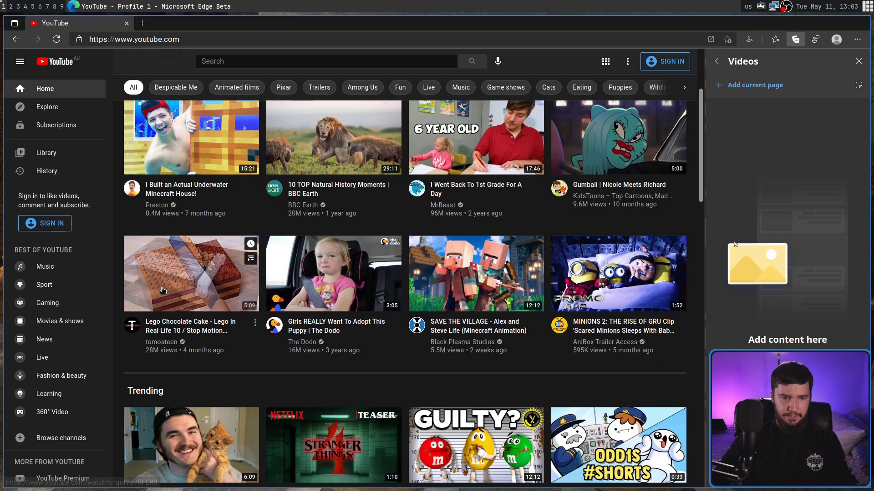
pyautogui.click(228, 281)
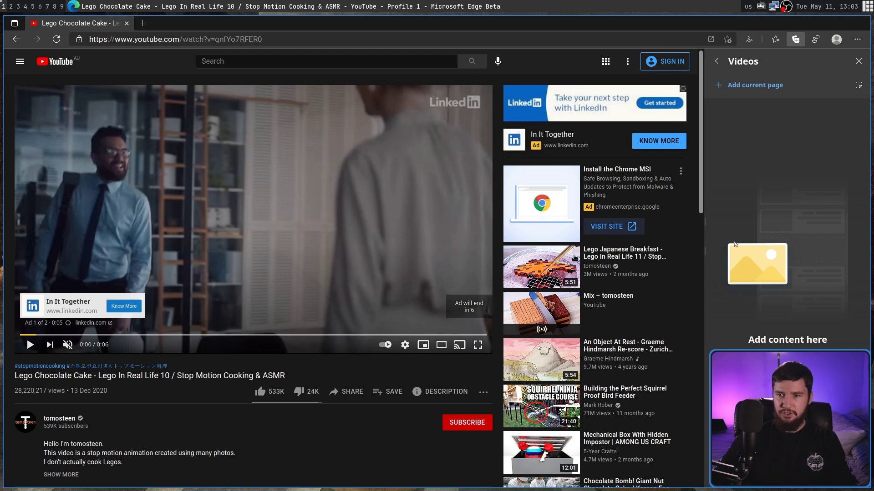
pyautogui.click(750, 88)
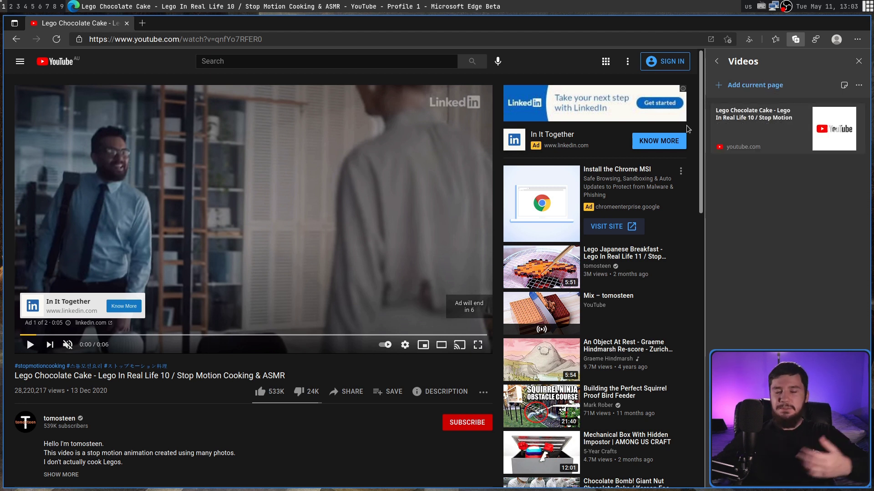
pyautogui.click(716, 61)
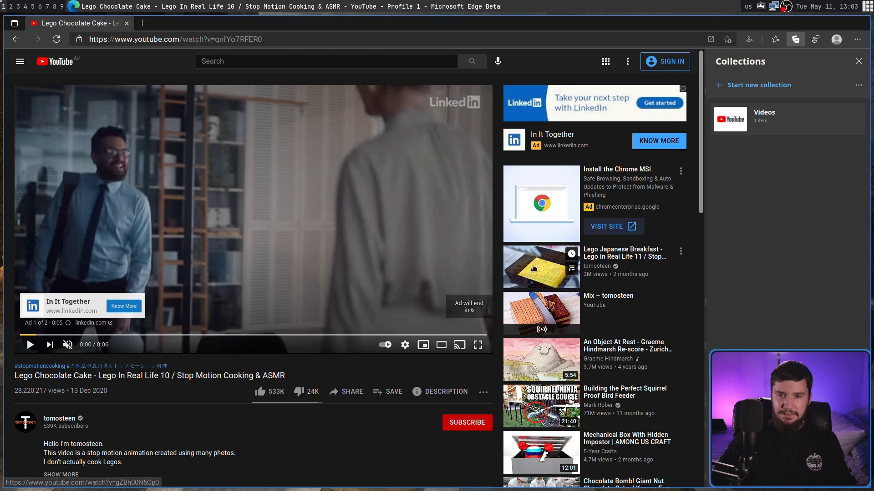
# Add the three-line description text below the video to the Videos collection and open that collection.
pyautogui.rightClick(548, 265)
pyautogui.click(579, 355)
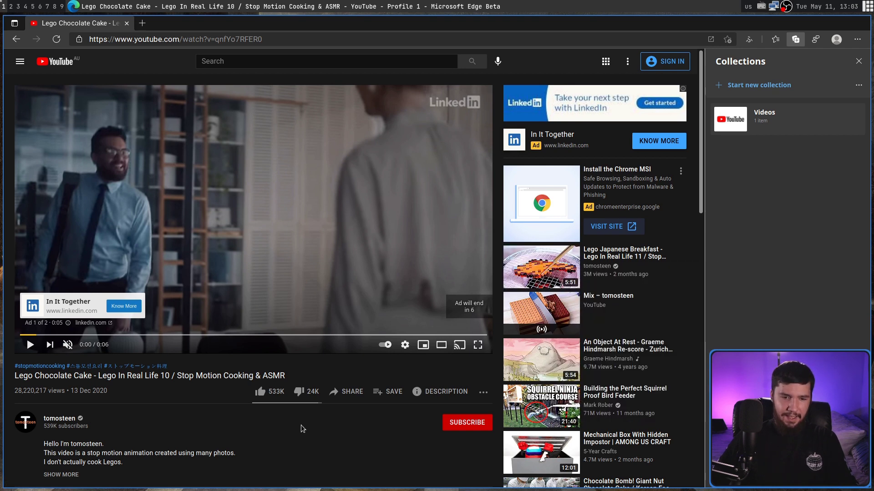
pyautogui.scroll(-1, 132, 440)
pyautogui.moveTo(132, 440); pyautogui.dragTo(44, 418)
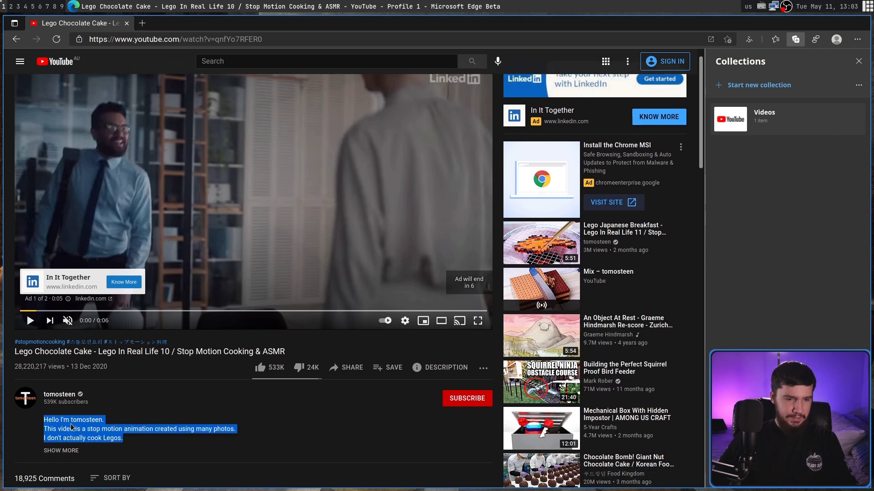
pyautogui.rightClick(78, 432)
pyautogui.moveTo(147, 376)
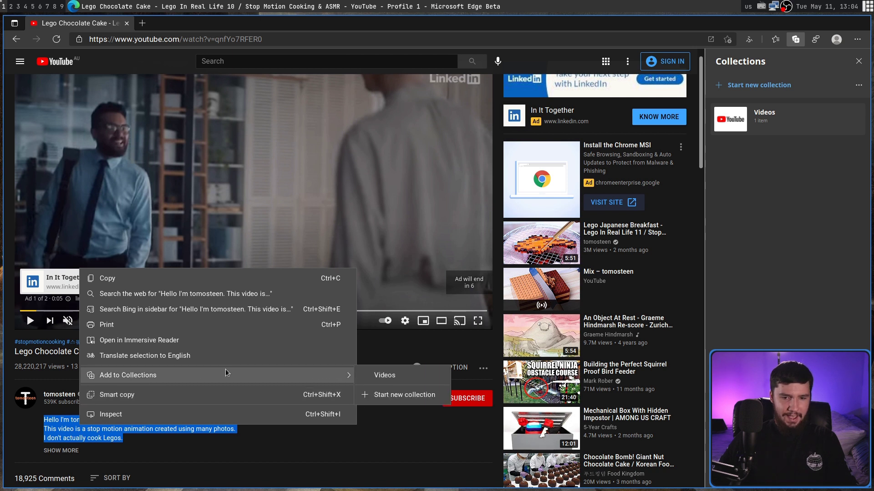
pyautogui.click(380, 375)
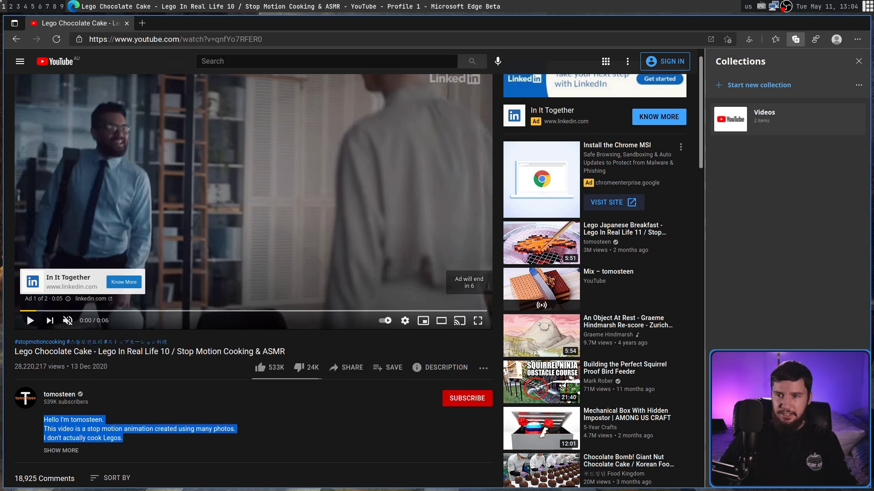
pyautogui.click(768, 118)
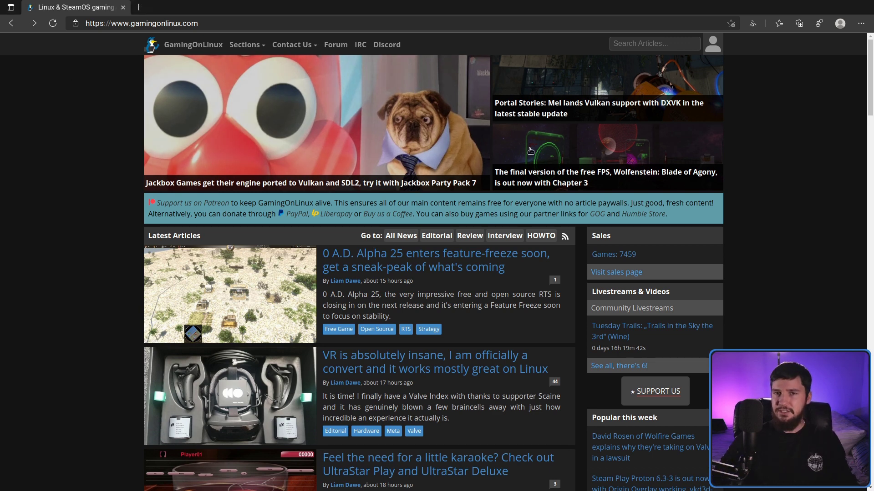
# Open the "VR is absolutely insane" article from GamingOnLinux in a new tab and display it in Immersive Reader.
pyautogui.rightClick(474, 359)
pyautogui.click(505, 224)
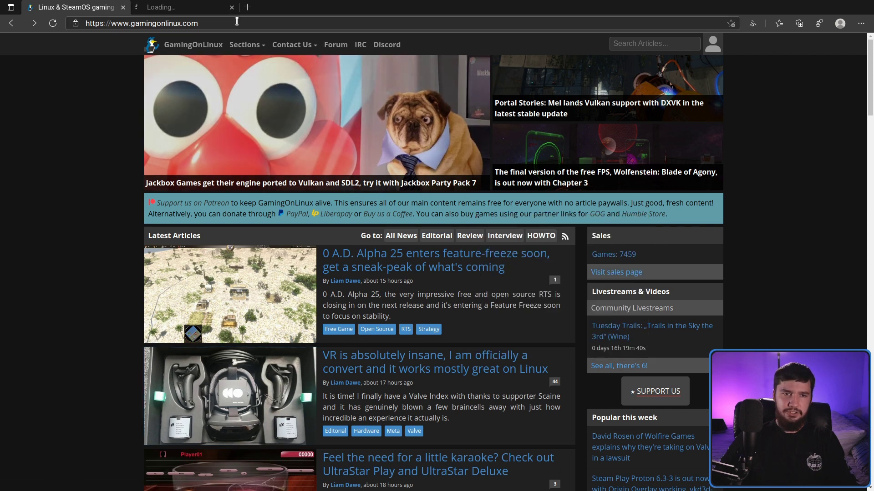
pyautogui.click(198, 7)
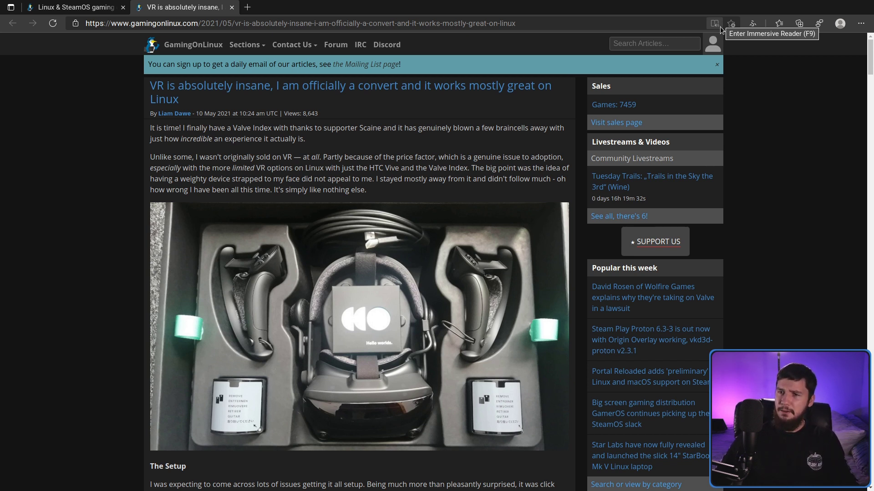
pyautogui.click(718, 25)
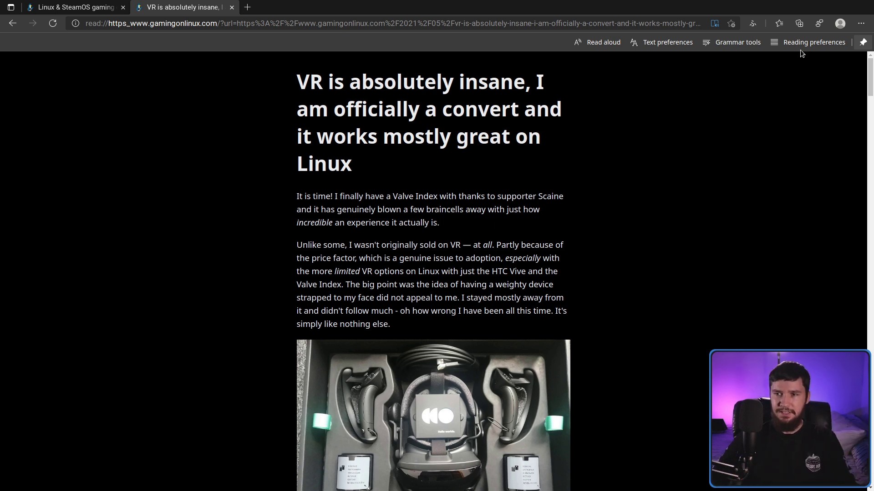
# View the Immersive Reader's text preferences, including the text size setting and the expanded set of page themes.
pyautogui.click(668, 46)
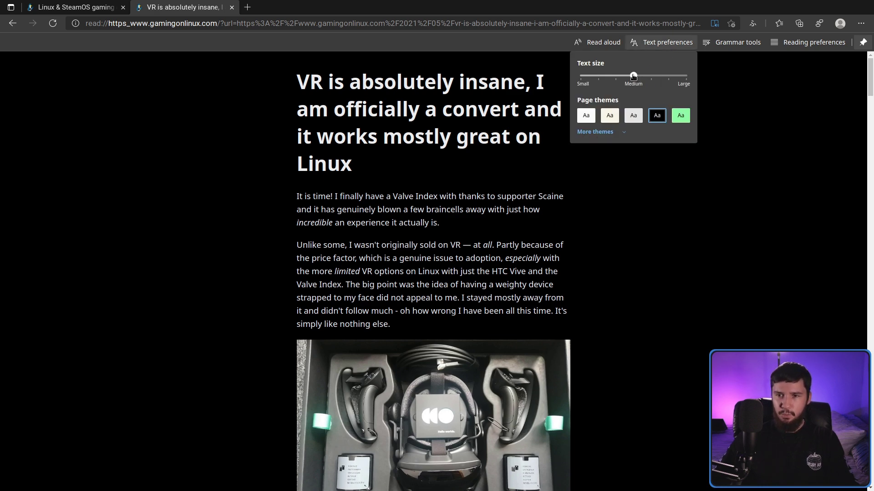
pyautogui.keyDown('ctrl'); pyautogui.scroll(1, 633, 76); pyautogui.keyUp('ctrl')
pyautogui.keyDown('ctrl'); pyautogui.scroll(-1, 633, 76); pyautogui.keyUp('ctrl')
pyautogui.click(594, 132)
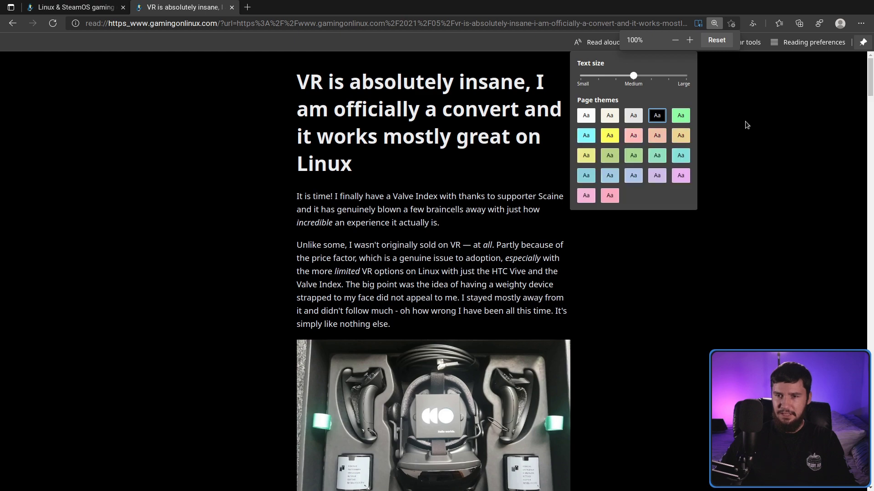
# Try the green page theme on the article, restore the black theme and close the text preferences.
pyautogui.click(680, 115)
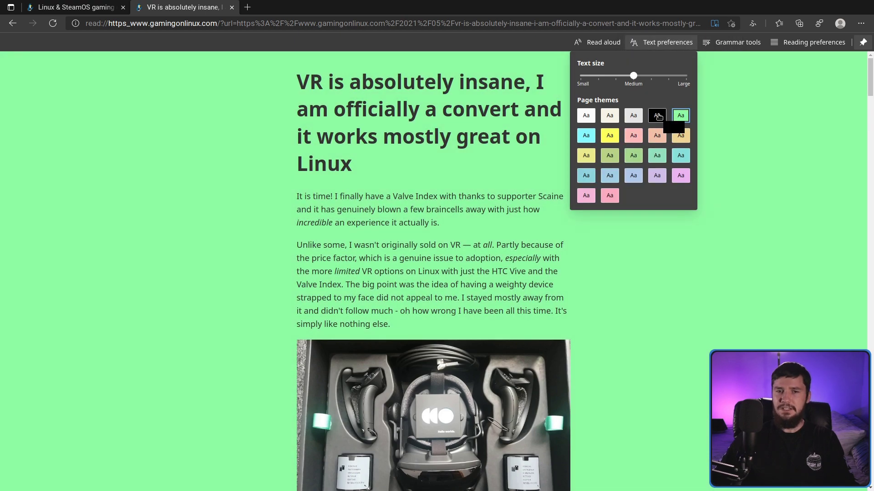
pyautogui.click(658, 116)
pyautogui.click(729, 98)
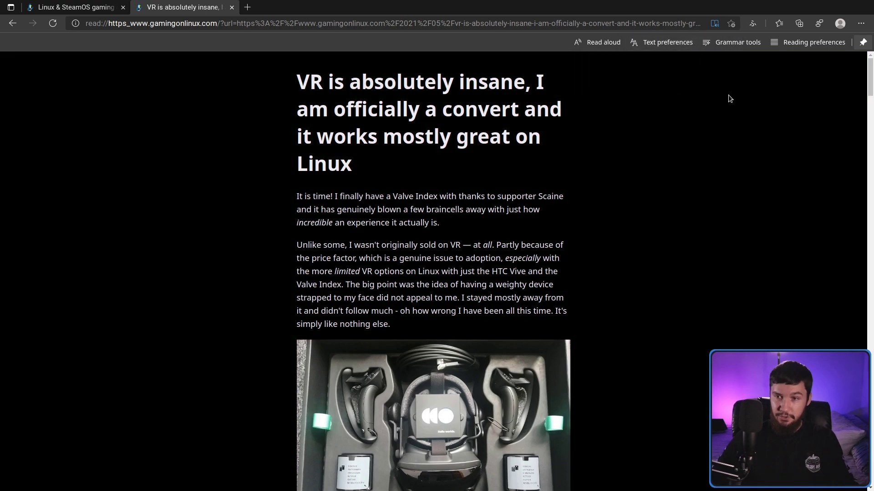
# Turn on the Immersive Reader's grammar highlighting for nouns, verbs, adjectives and adverbs.
pyautogui.click(736, 44)
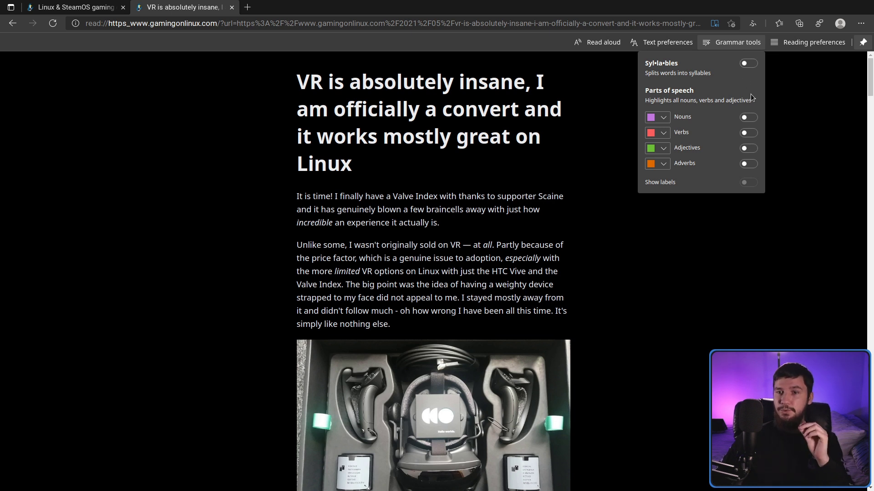
pyautogui.click(748, 117)
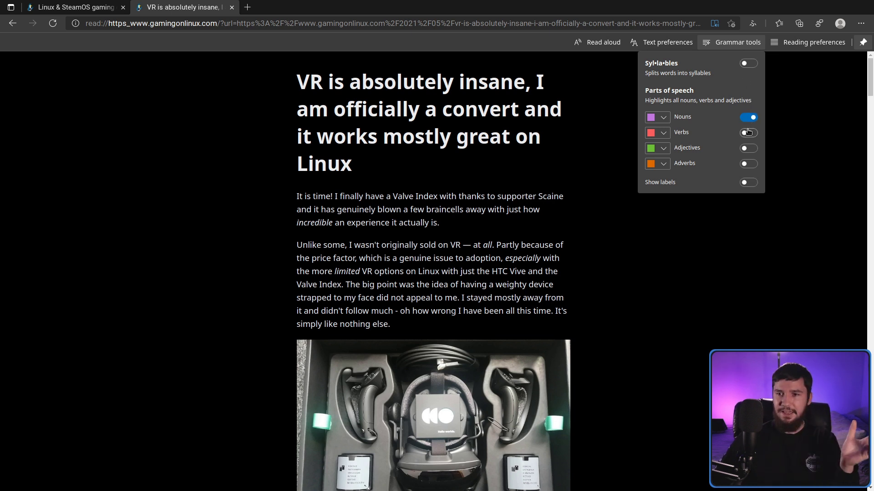
pyautogui.click(748, 133)
pyautogui.click(748, 148)
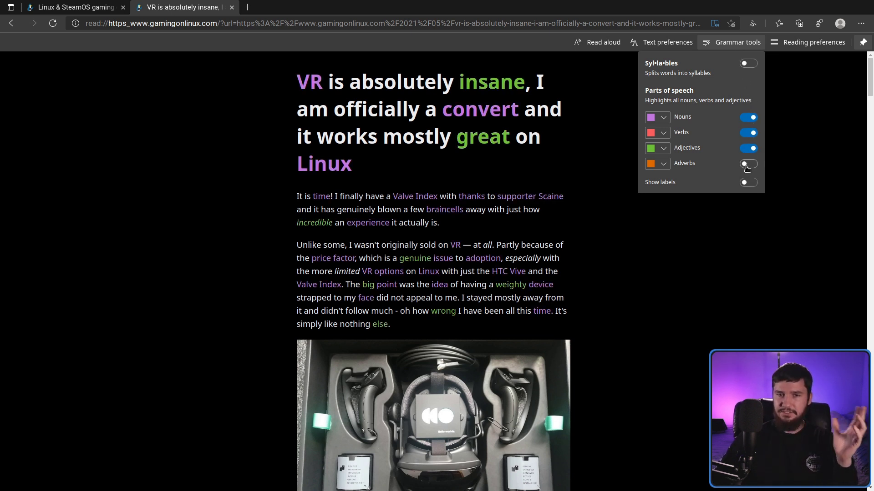
pyautogui.click(747, 165)
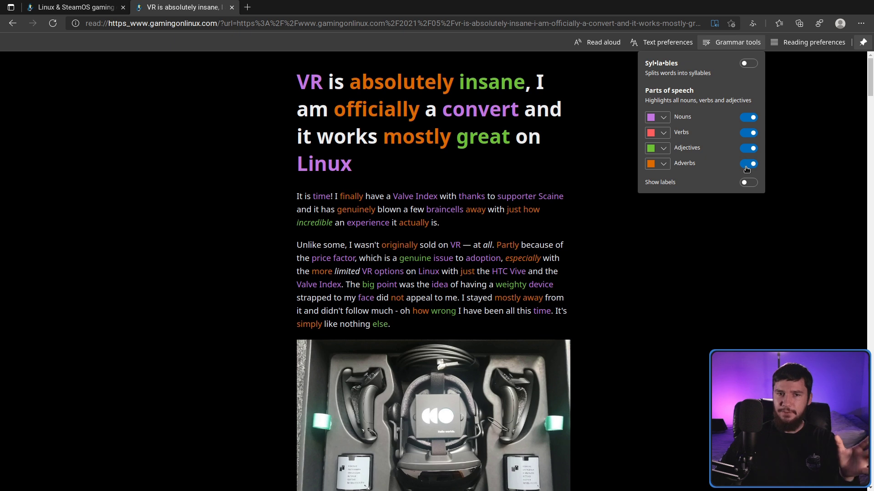
# Turn off the highlighting for all four parts of speech and close the grammar tools.
pyautogui.click(747, 117)
pyautogui.click(748, 133)
pyautogui.click(748, 148)
pyautogui.click(748, 164)
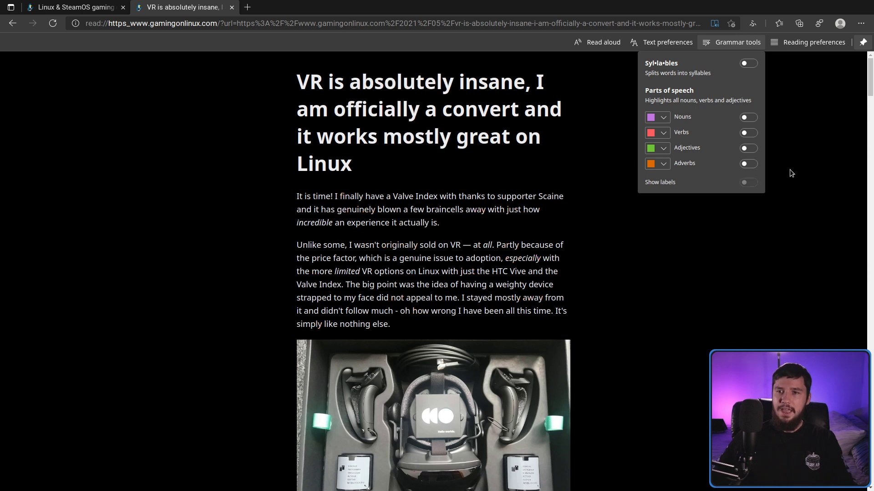
pyautogui.click(789, 172)
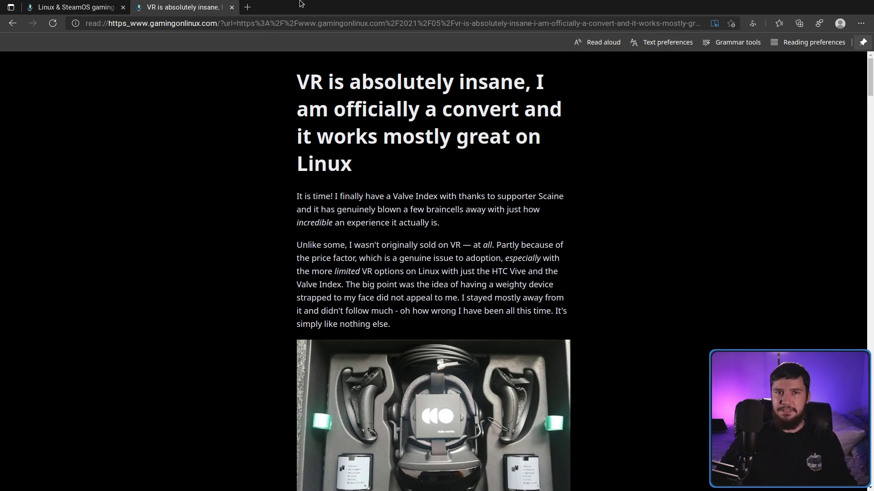
# Close the VR article's tab, then turn Immersive Reader on and back off for the GamingOnLinux home page.
pyautogui.click(232, 8)
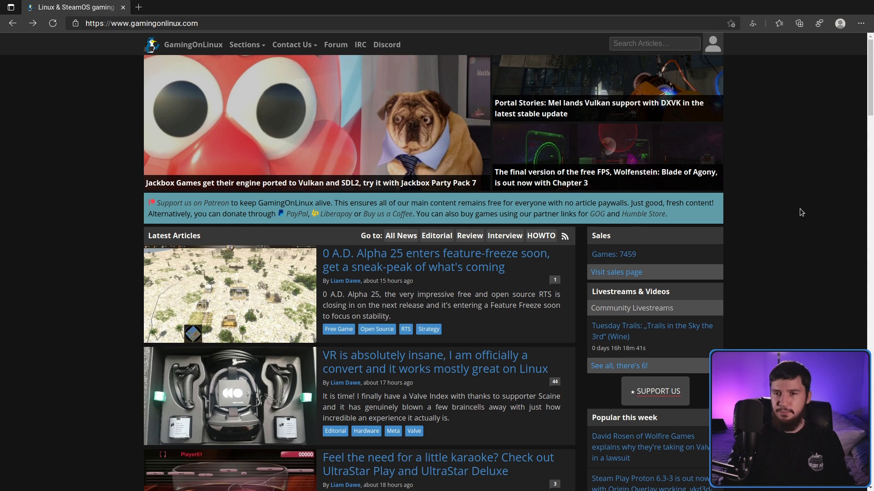
pyautogui.press('F9')
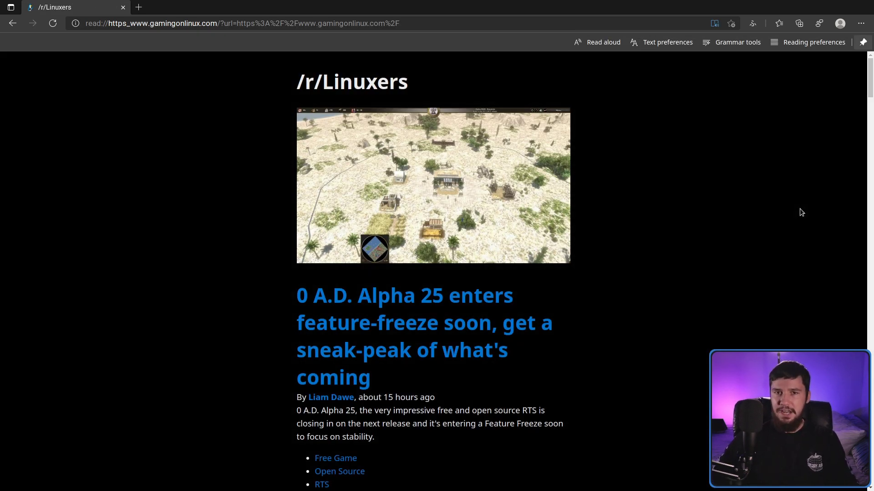
pyautogui.press('F9')
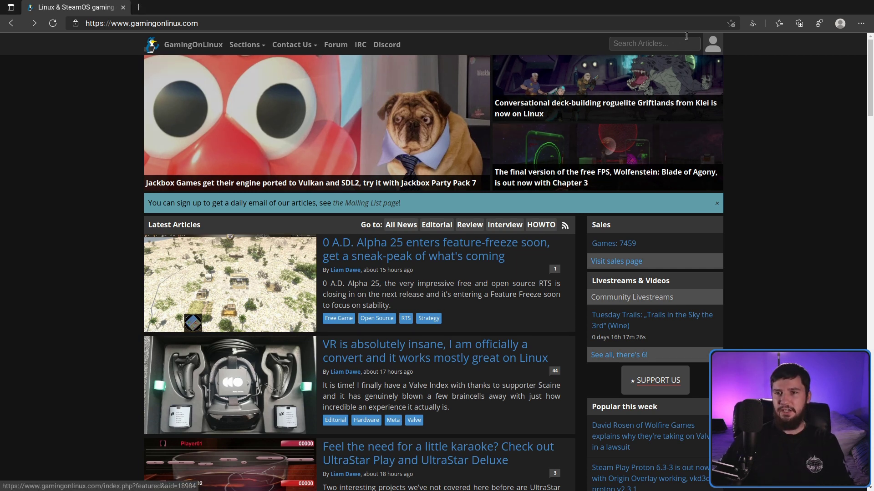
# View the QR code generated for the GamingOnLinux page address and dismiss it.
pyautogui.click(645, 25)
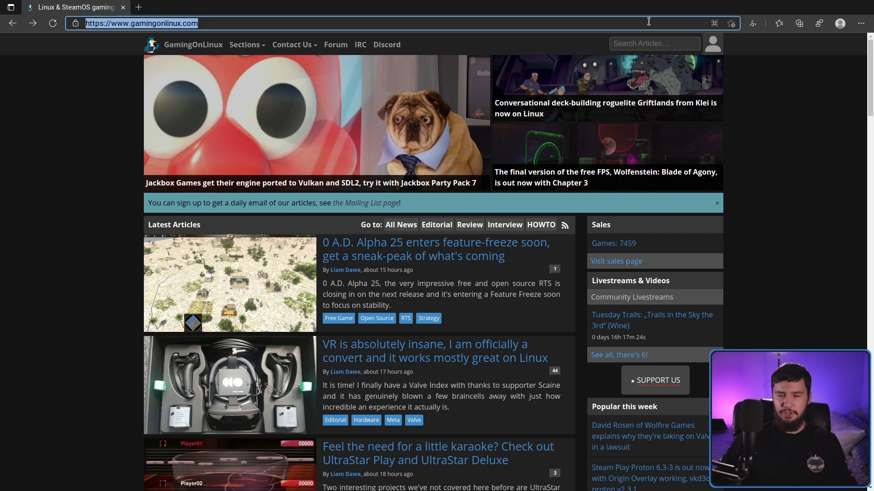
pyautogui.click(716, 24)
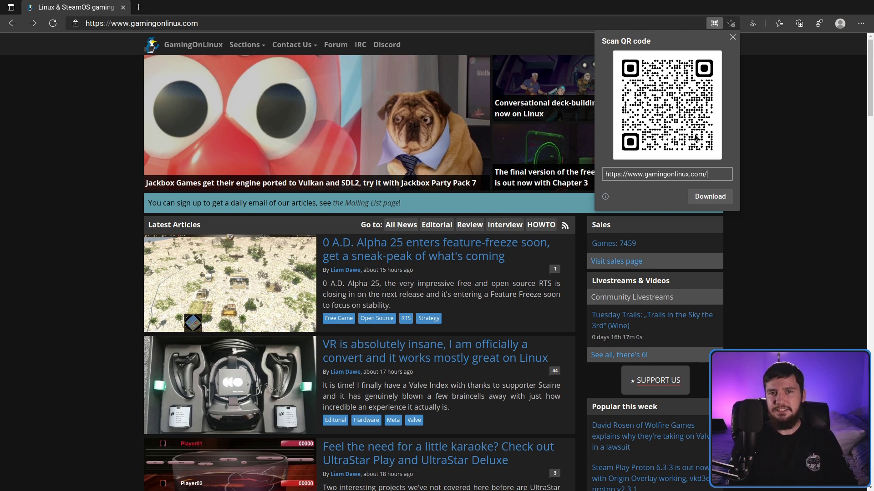
pyautogui.press('Escape')
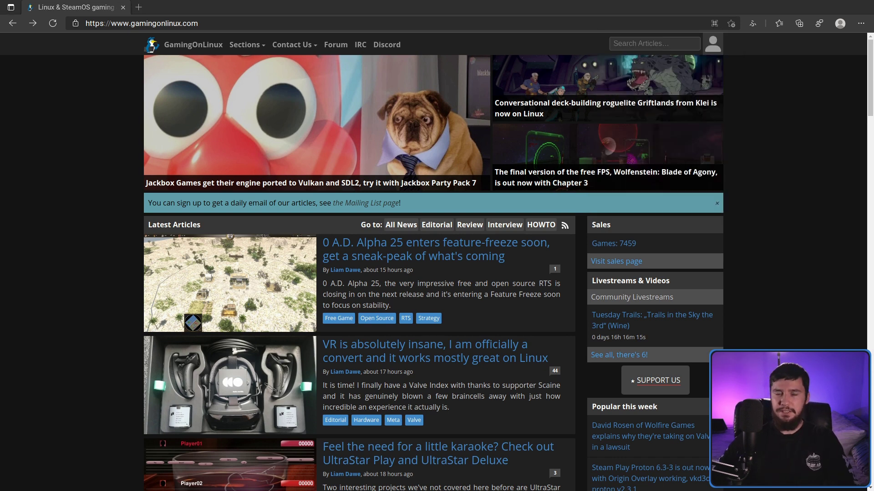
# Open news.yahoo.co.jp and translate the page from Japanese to English.
pyautogui.click(277, 21)
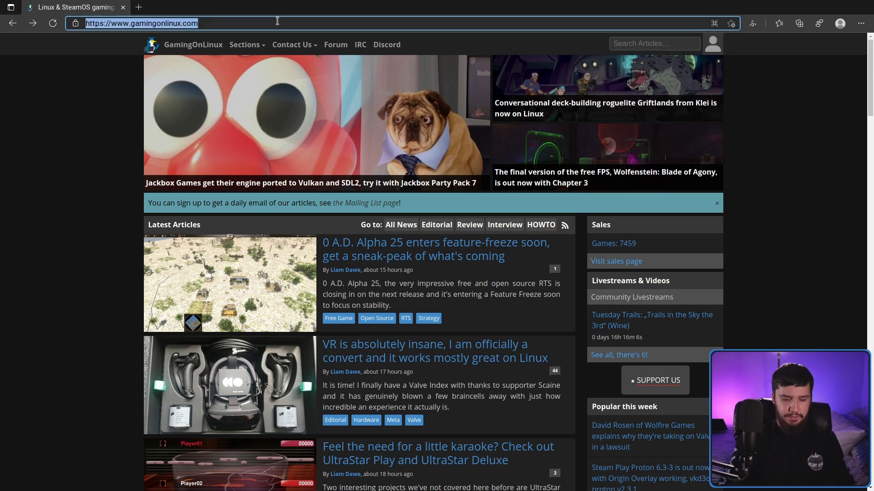
pyautogui.write('yah')
pyautogui.press('Down')
pyautogui.press('Down')
pyautogui.press('Down')
pyautogui.press('Return')
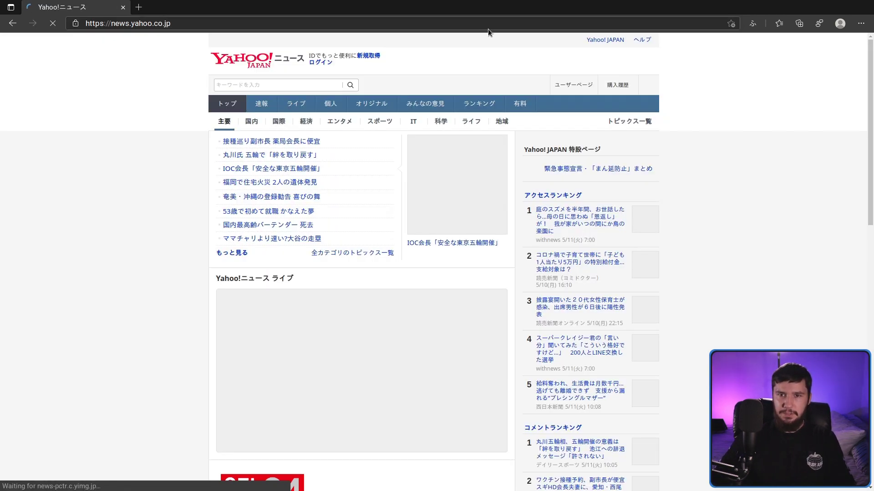
pyautogui.click(488, 26)
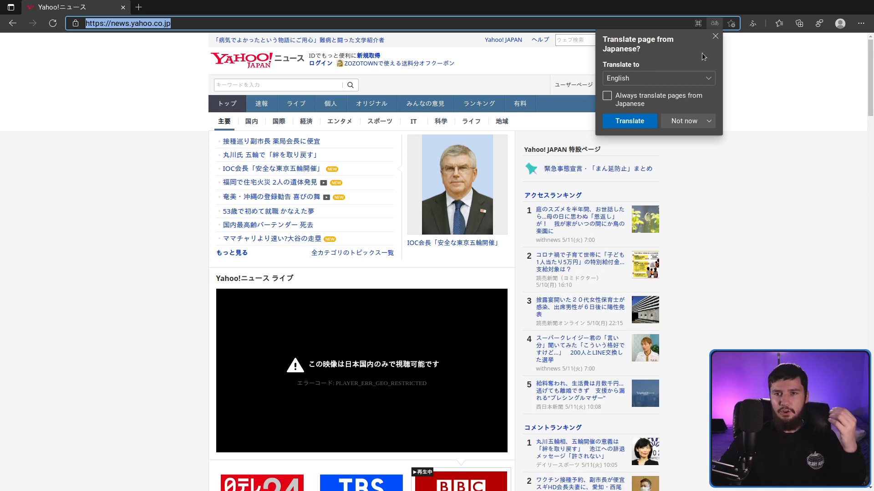
pyautogui.click(637, 122)
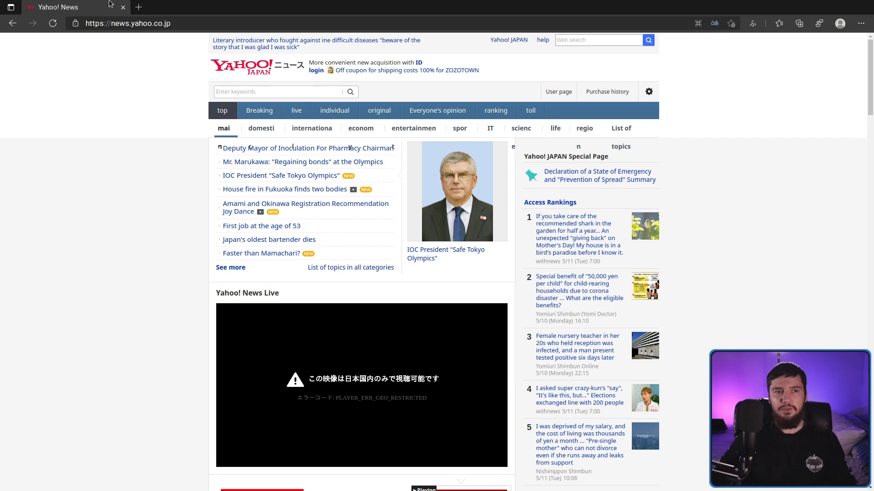
# Turn on vertical tabs and close the Yahoo! News tab.
pyautogui.click(11, 7)
pyautogui.click(30, 24)
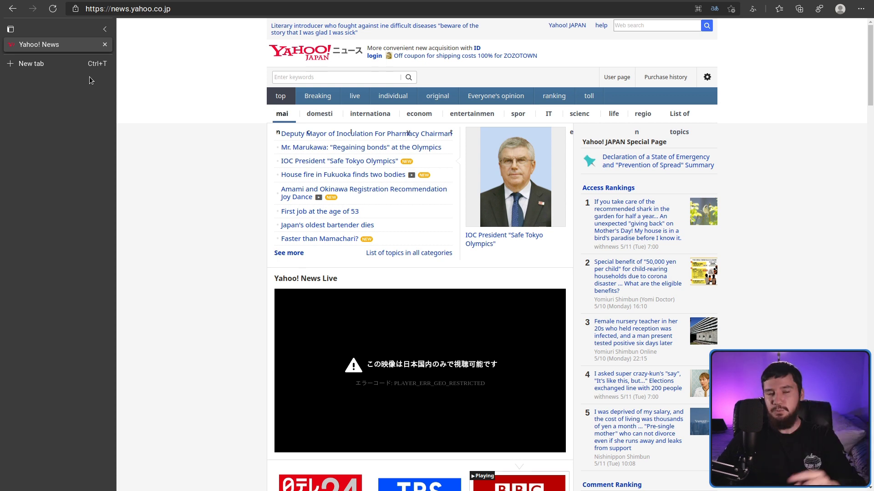
pyautogui.hotkey('ctrl', 'w')
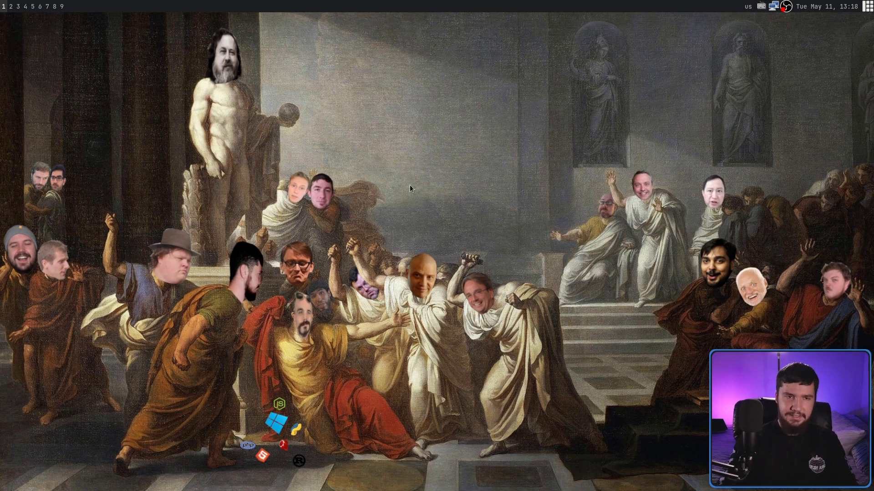
# Launch Microsoft Edge Beta again and open its settings page.
pyautogui.press('super+w')
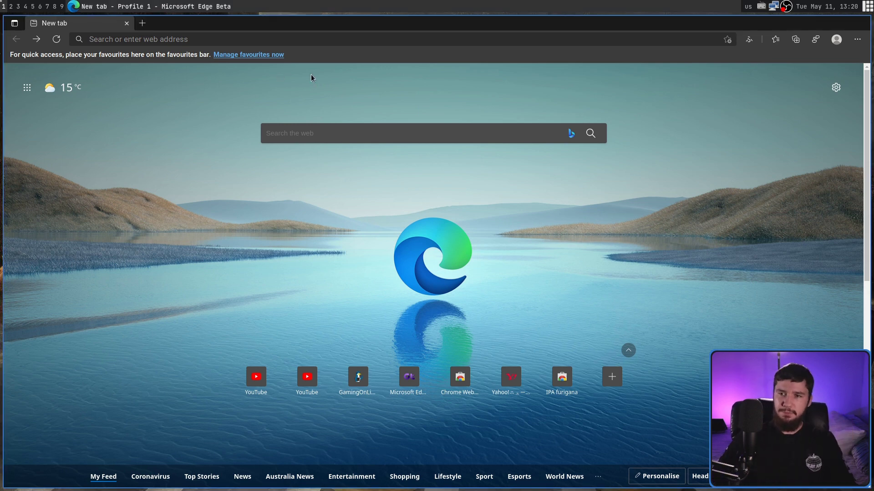
pyautogui.click(857, 39)
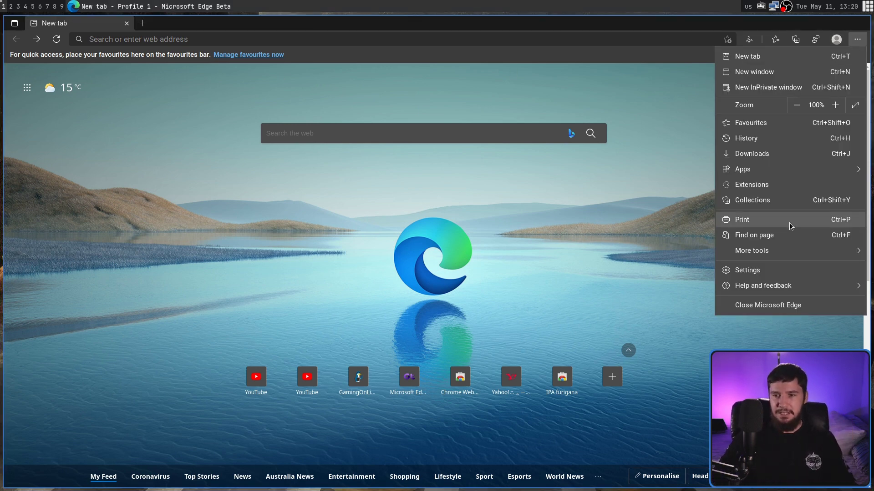
pyautogui.click(759, 266)
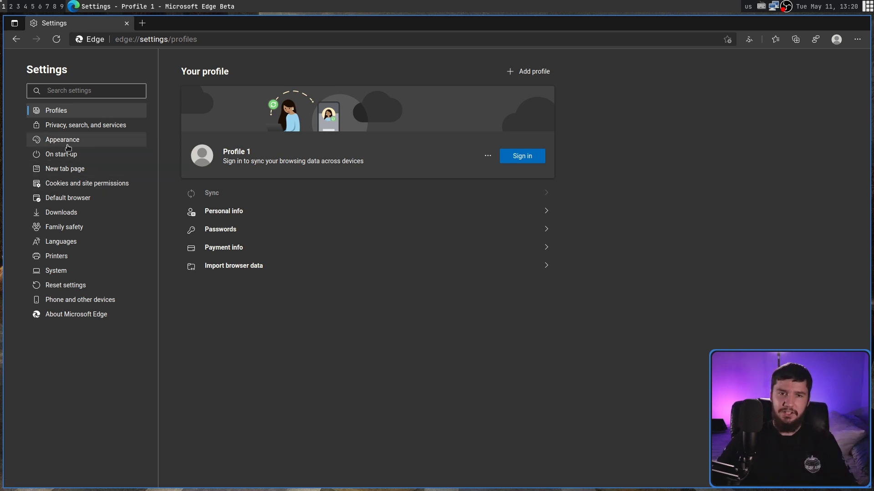
# Search the settings for "search" and open the Address bar and search page.
pyautogui.write('search')
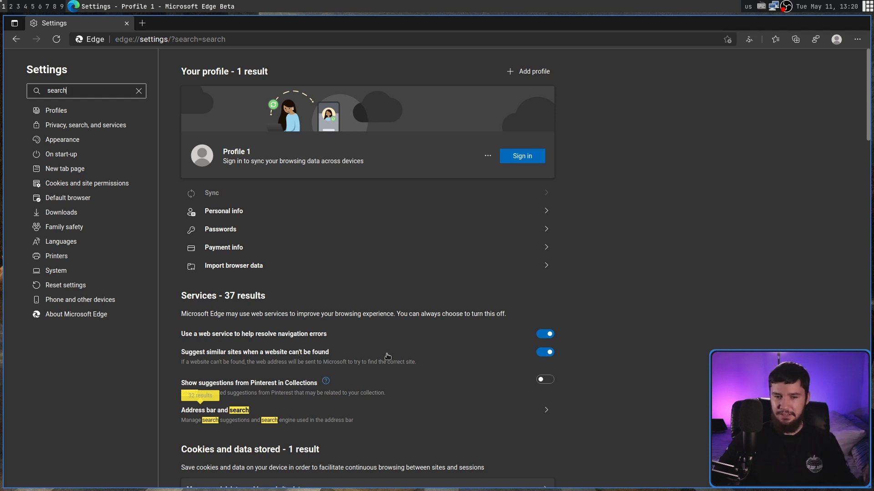
pyautogui.scroll(-1, 391, 355)
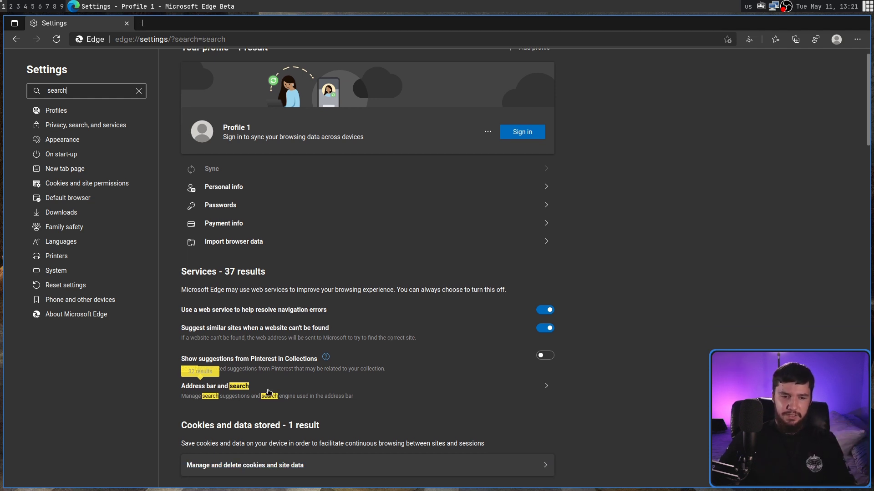
pyautogui.click(238, 397)
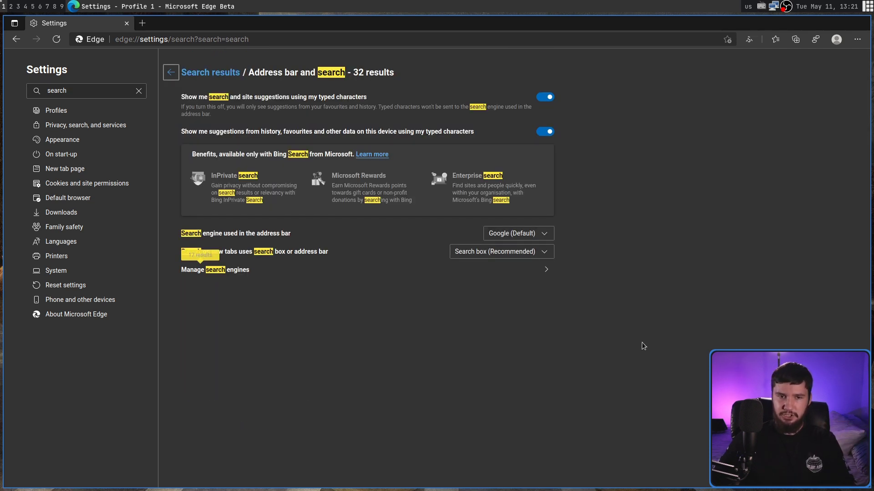
# Clear the settings search, repeat it with "search" and reopen the Address bar and search page.
pyautogui.doubleClick(98, 93)
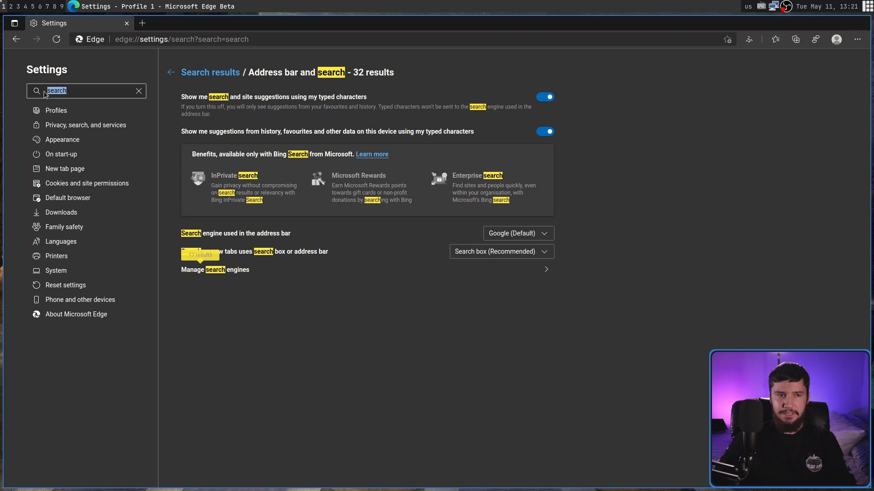
pyautogui.click(92, 93)
pyautogui.doubleClick(92, 94)
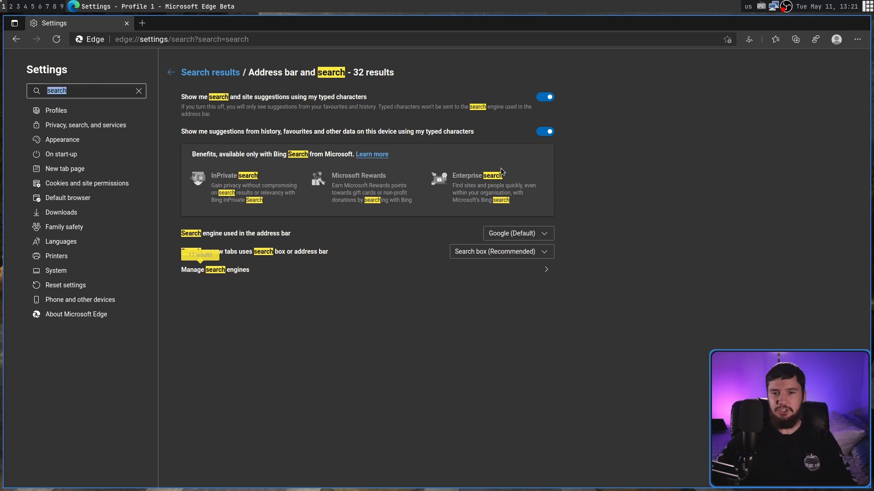
pyautogui.press('BackSpace')
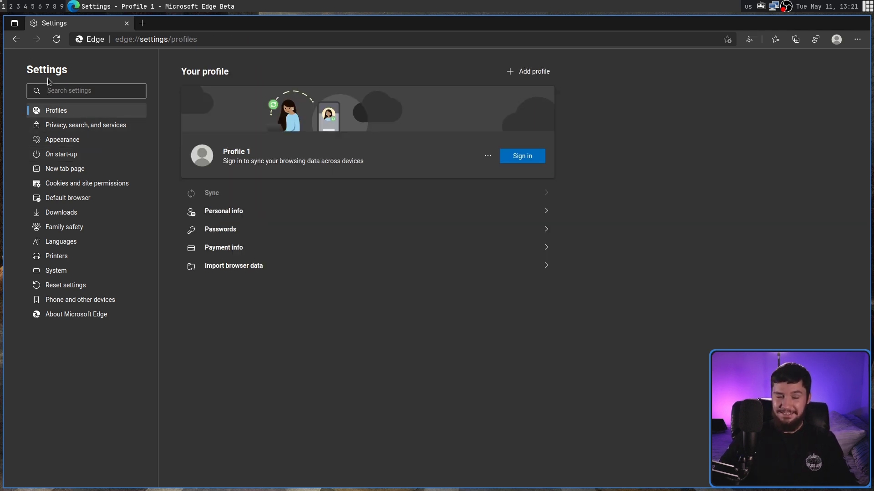
pyautogui.write('search')
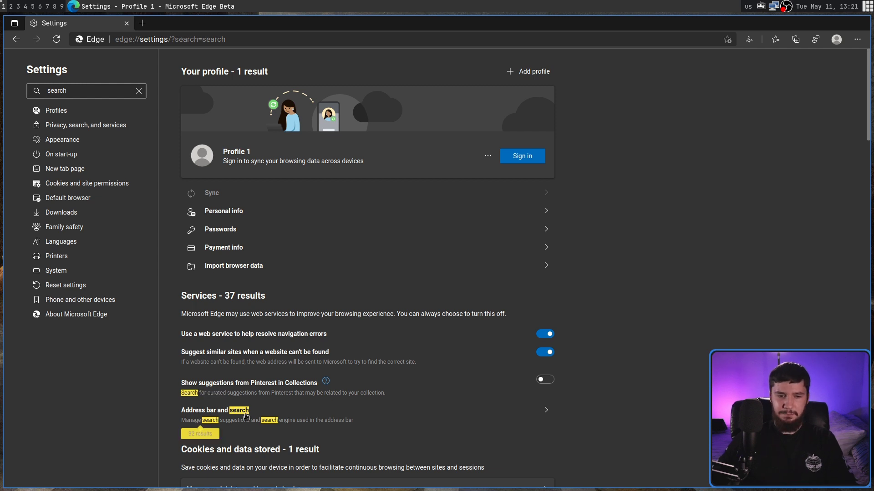
pyautogui.click(285, 420)
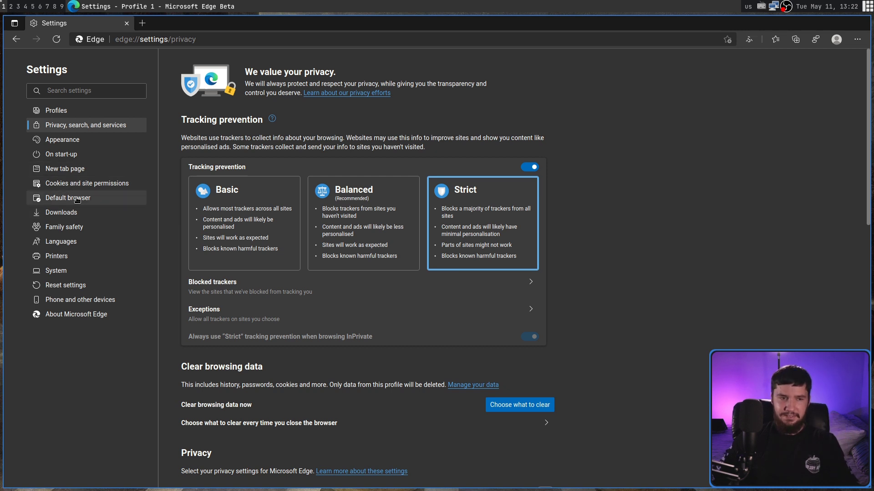
# Look through the Languages, Printers, System and Appearance settings pages.
pyautogui.click(68, 241)
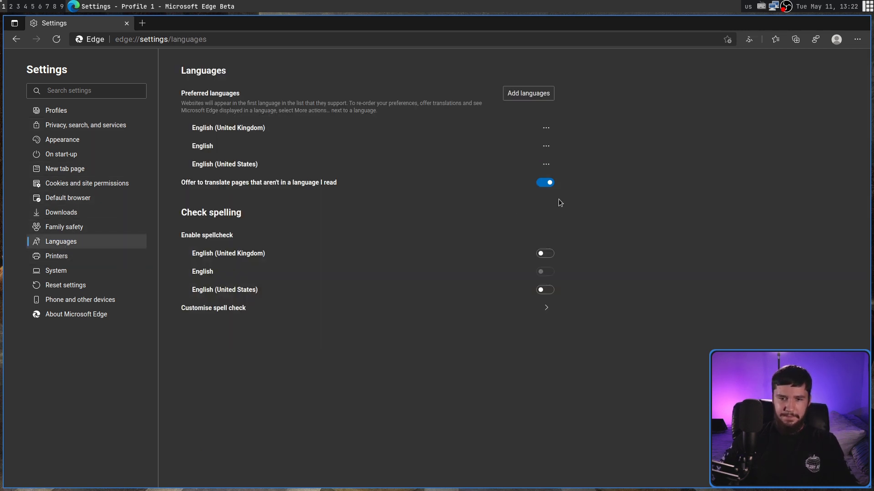
pyautogui.click(76, 257)
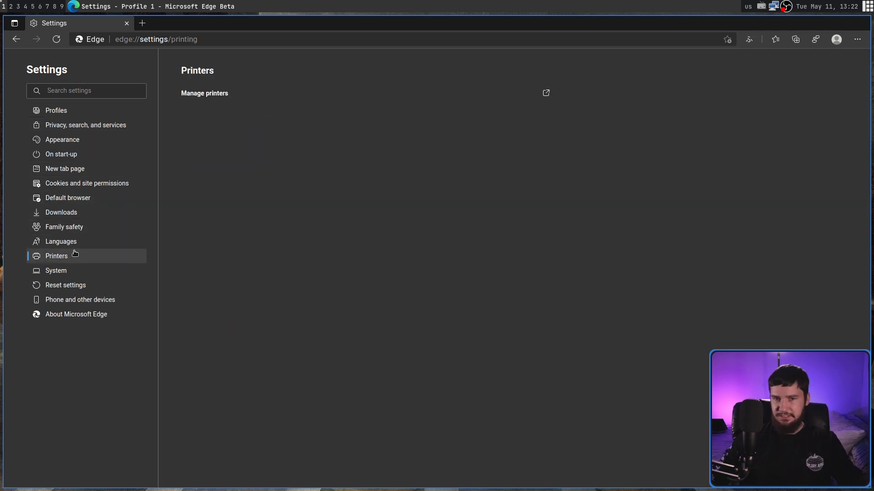
pyautogui.click(56, 271)
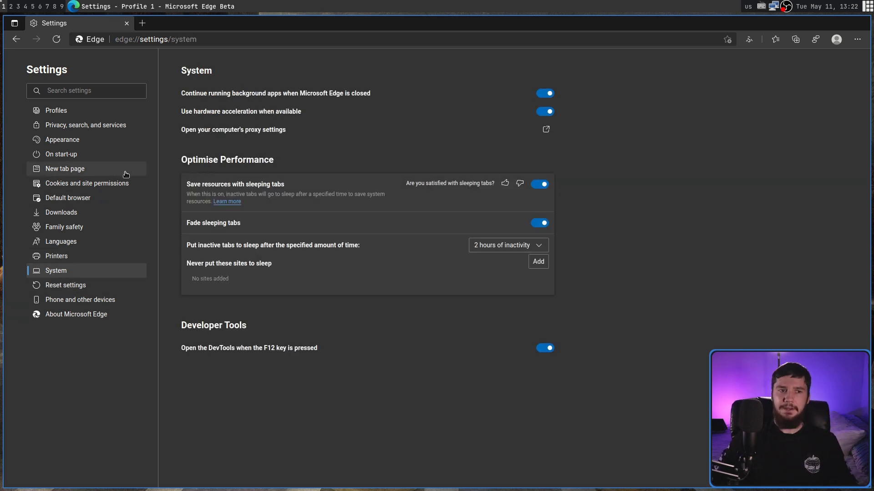
pyautogui.click(92, 141)
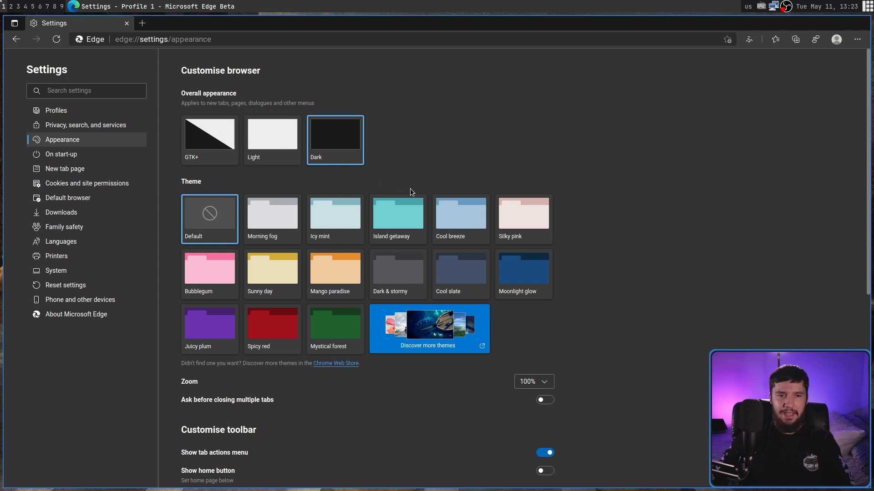
# Try the Light appearance and the Dark & stormy theme, and settle on the Dark appearance with the Spicy red theme.
pyautogui.click(292, 151)
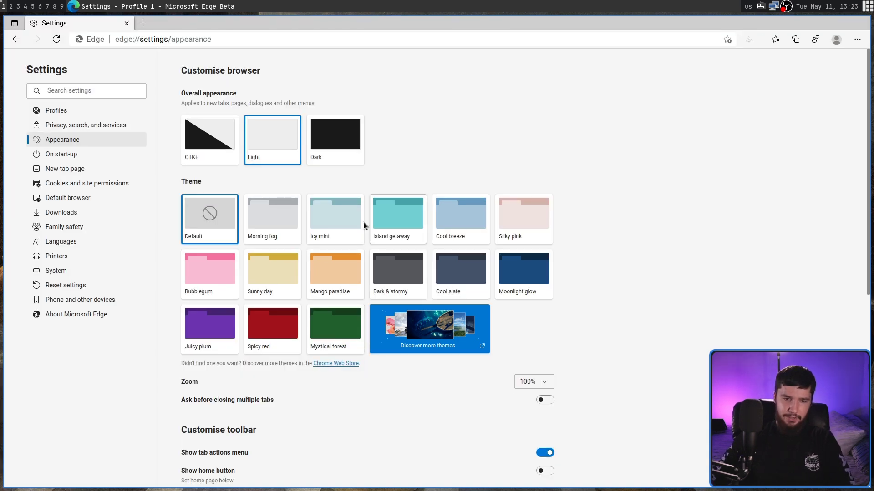
pyautogui.click(386, 291)
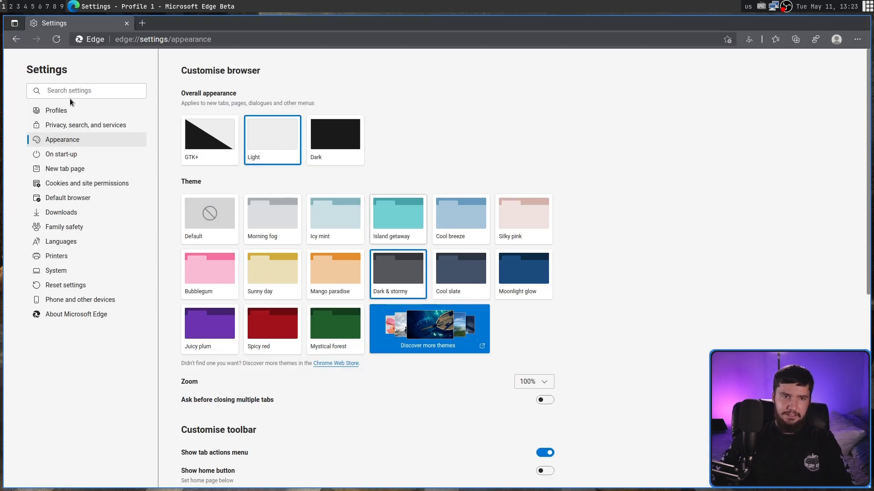
pyautogui.click(349, 129)
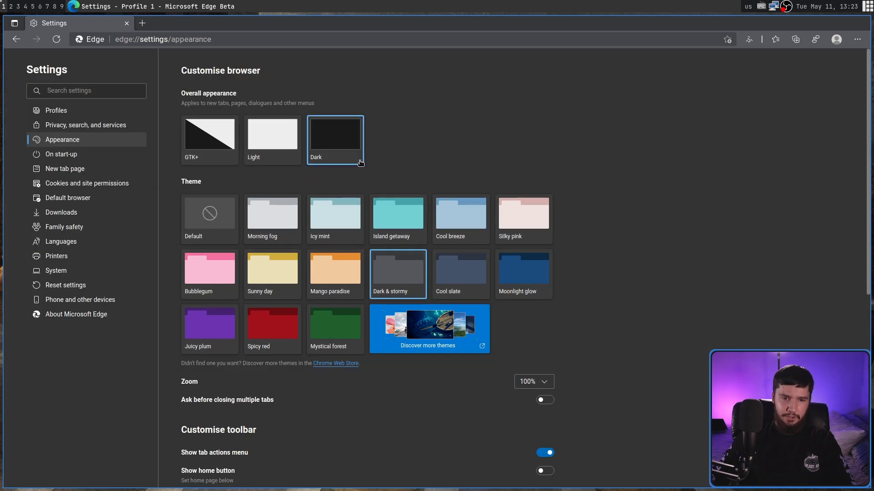
pyautogui.click(278, 327)
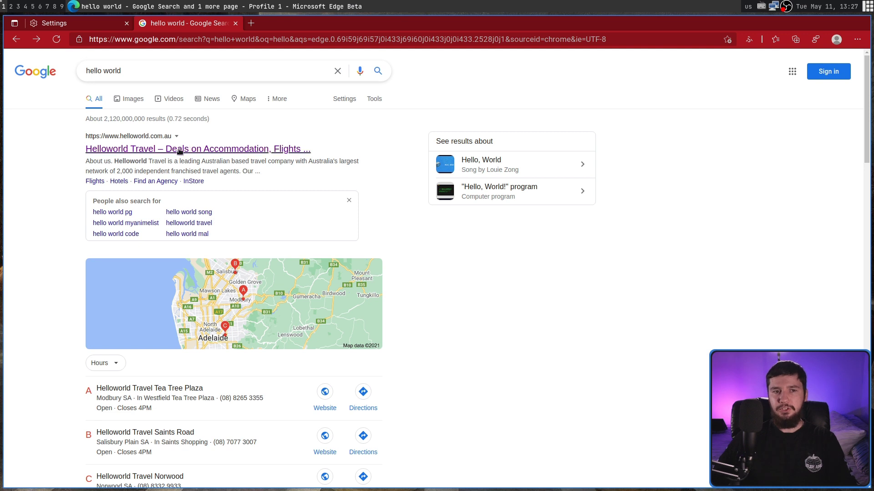
# Highlight the description text of the Helloworld Travel search result as ordinary text and clear the selection.
pyautogui.moveTo(85, 161); pyautogui.dragTo(269, 173)
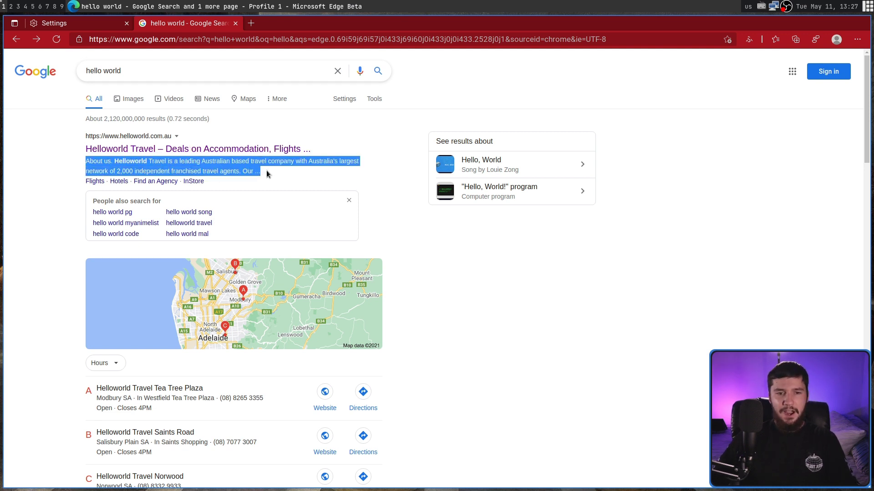
pyautogui.moveTo(83, 164); pyautogui.dragTo(258, 171)
pyautogui.click(46, 165)
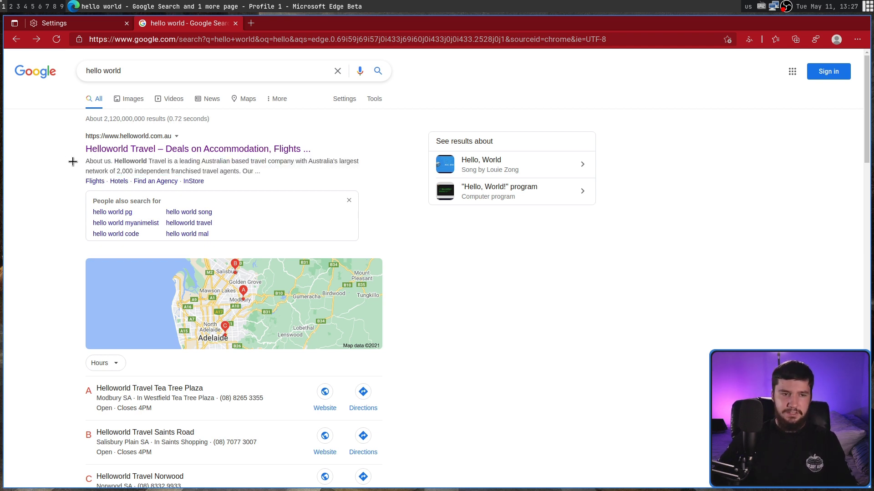
# Capture the Helloworld Travel result's description with a rectangular area selection and copy it.
pyautogui.moveTo(71, 158); pyautogui.dragTo(280, 166)
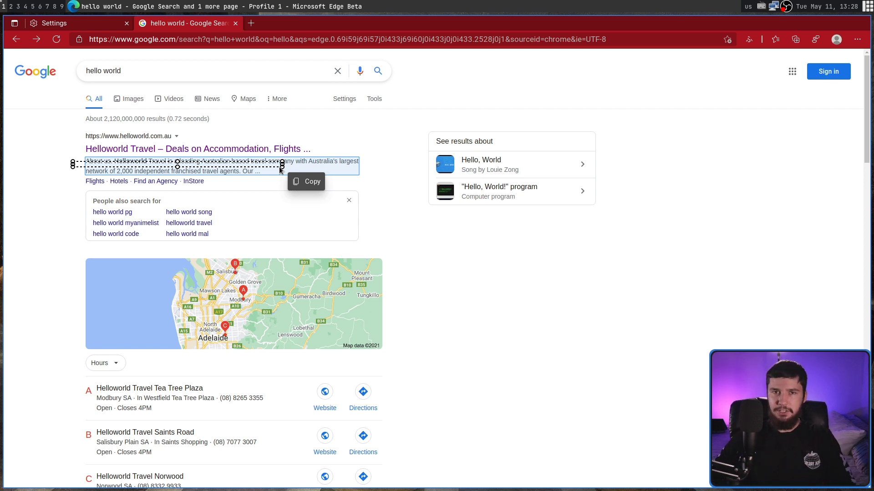
pyautogui.hotkey('ctrl', 'c')
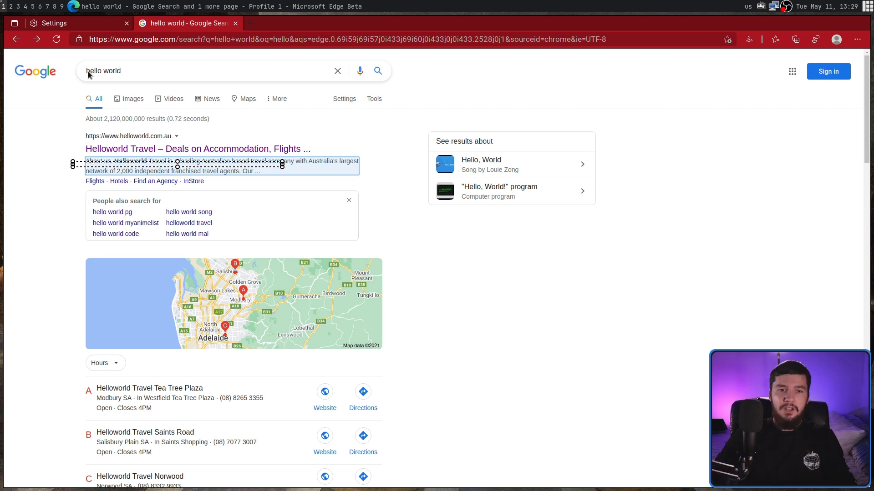
pyautogui.press('Return')
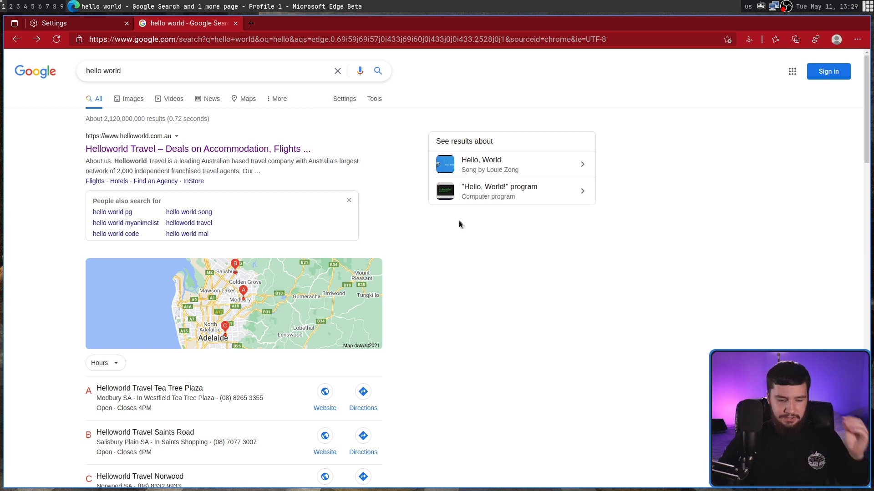
# Open edge://flags/ in the current tab and search the experiments for "ie mo".
pyautogui.click(390, 40)
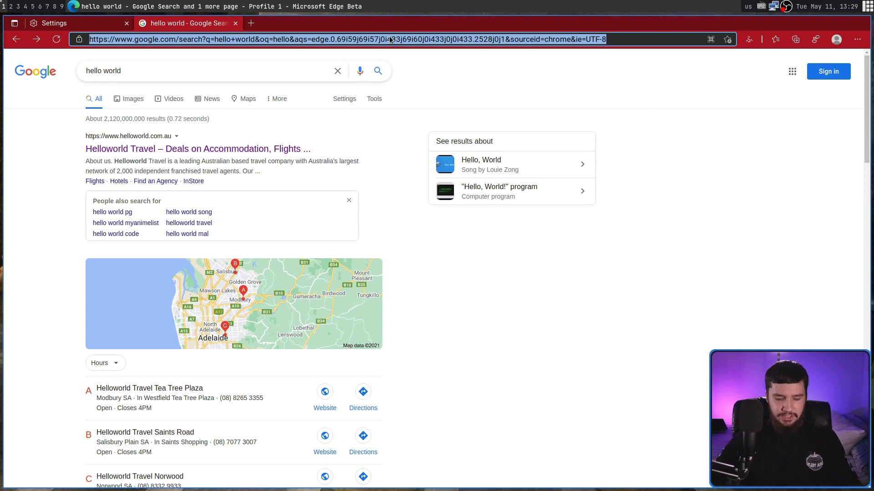
pyautogui.write('edge://flags/')
pyautogui.press('Return')
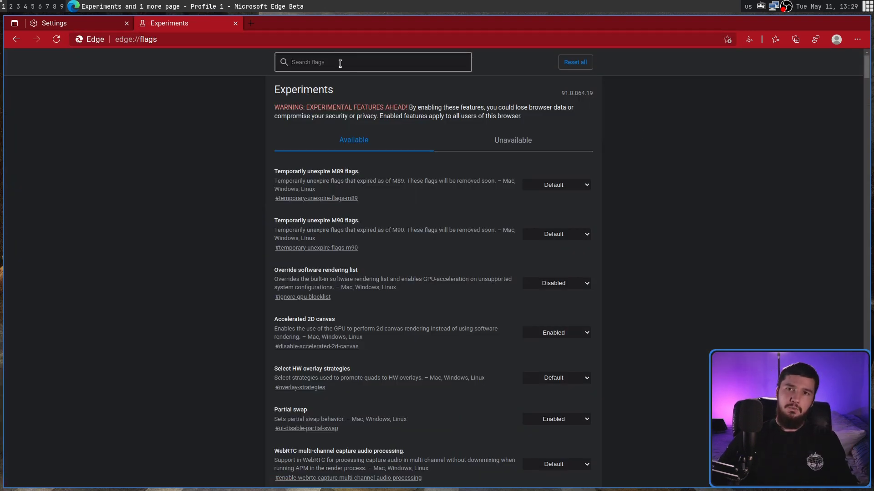
pyautogui.write('ie mo')
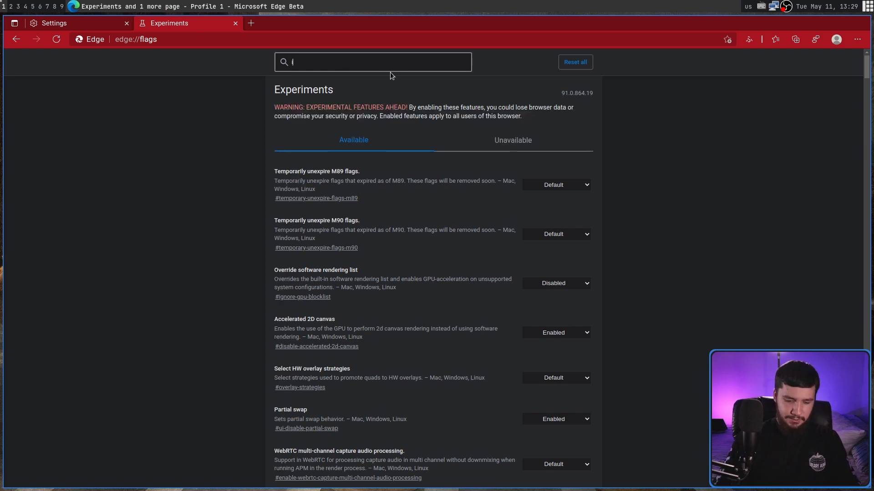